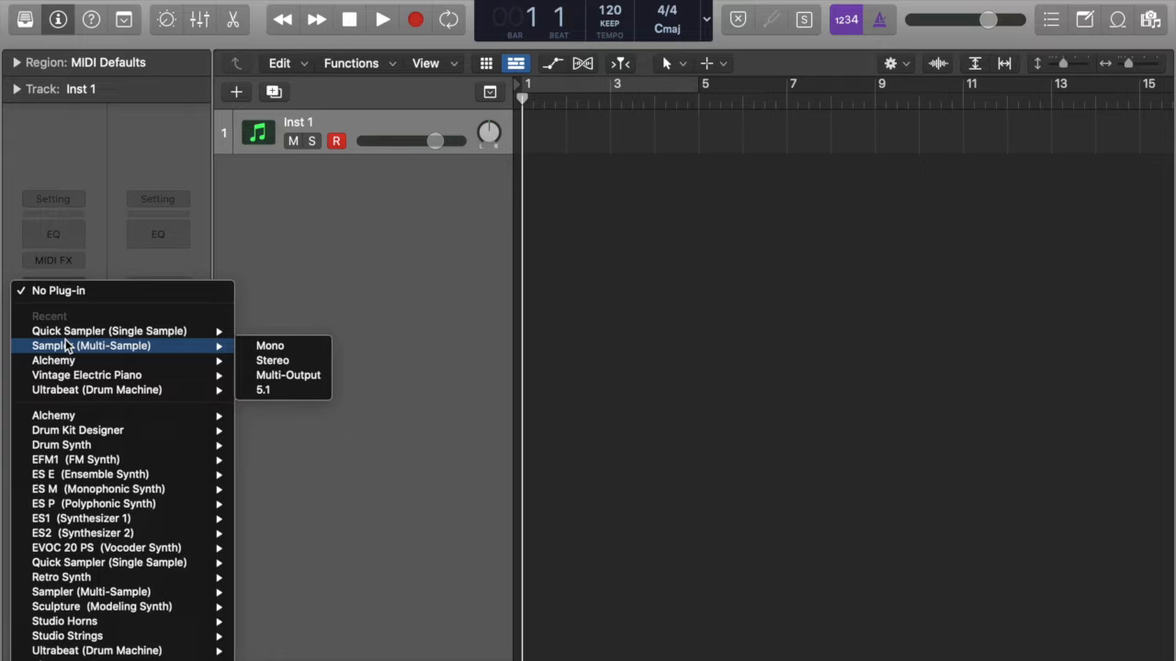
Step: Insert the Sampler (Multi-Sample) instrument on the Inst 1 track and move its window up to the upper edge
{"action": "key", "text": "Escape"}
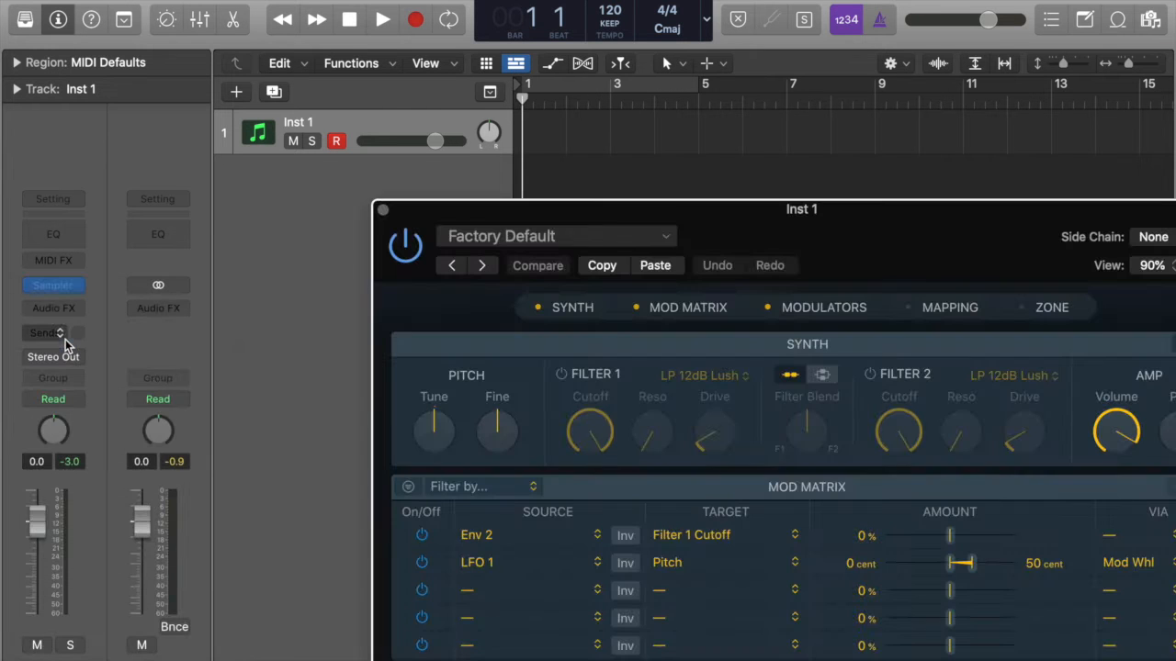
{"action": "left_click_drag", "start_coordinate": [725, 223], "coordinate": [496, 5]}
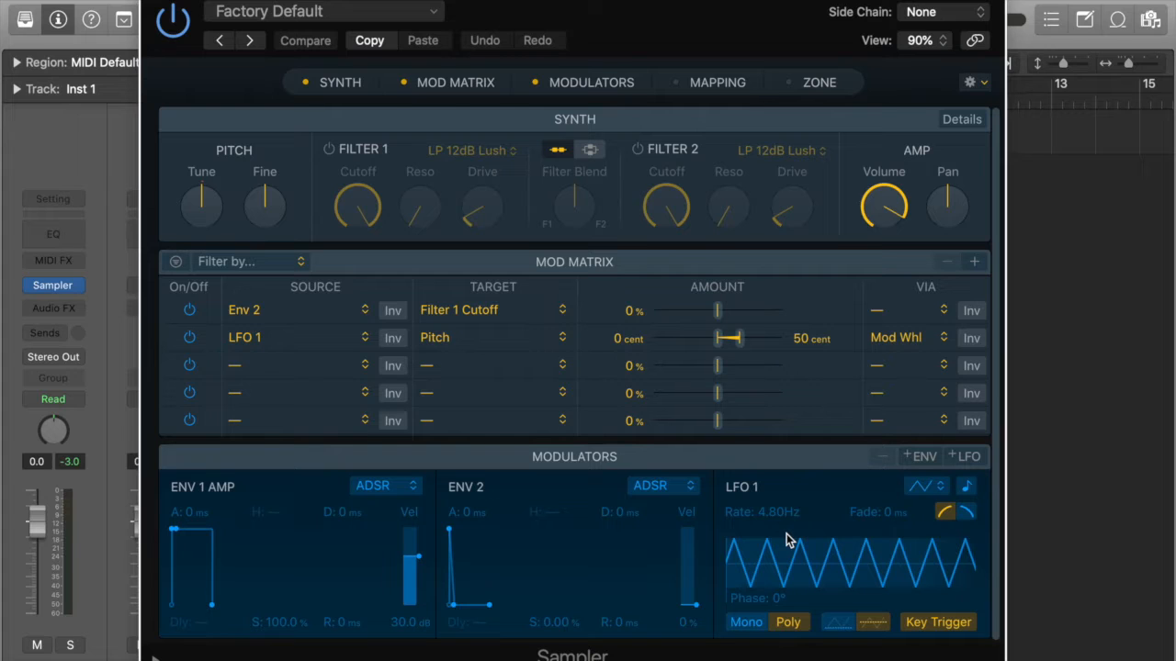
Step: Go through the Sampler's Mod Matrix, Modulators, Mapping and Zone panes and return to the Synth pane
{"action": "left_click", "coordinate": [462, 86]}
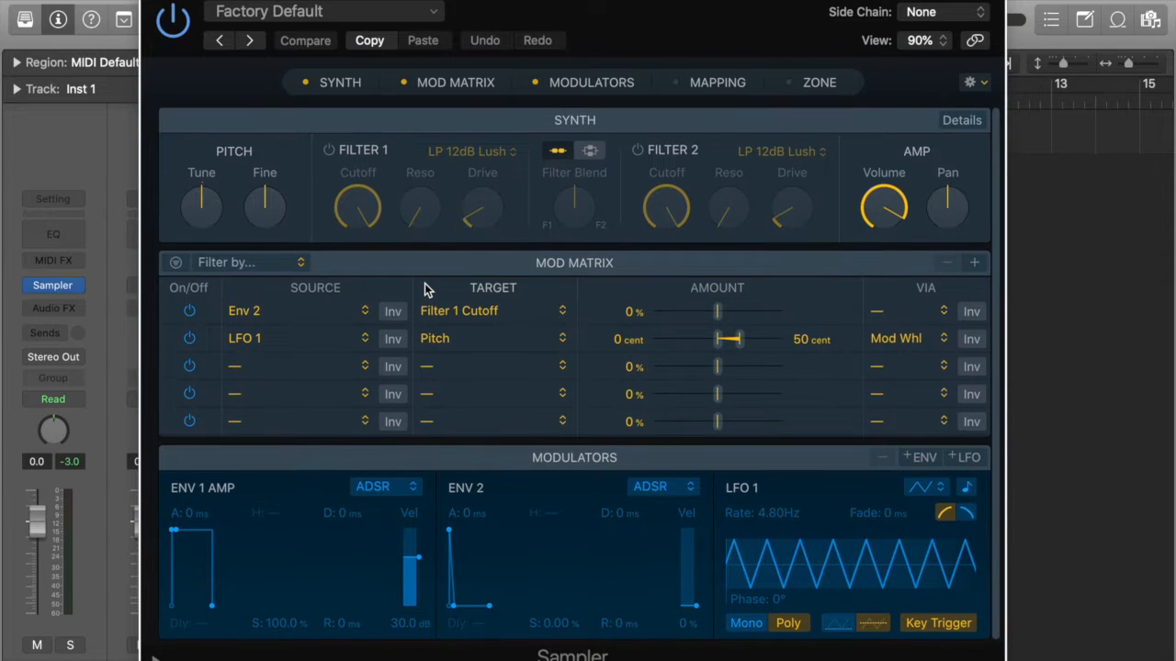
{"action": "left_click", "coordinate": [609, 82]}
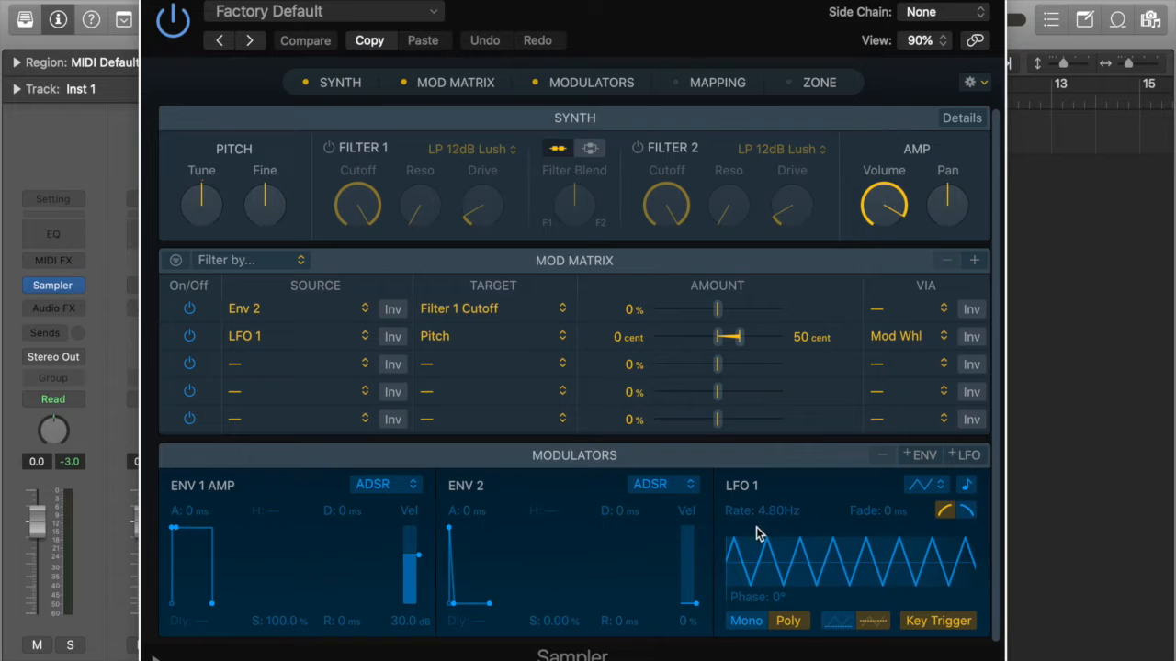
{"action": "left_click", "coordinate": [719, 79]}
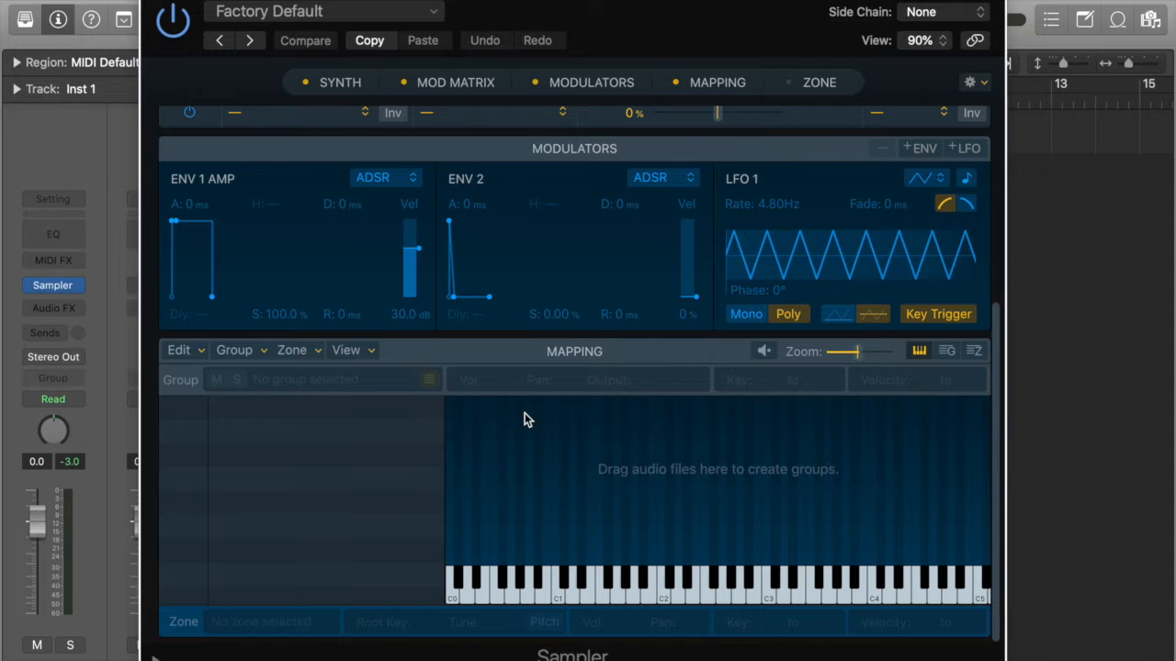
{"action": "left_click", "coordinate": [800, 82]}
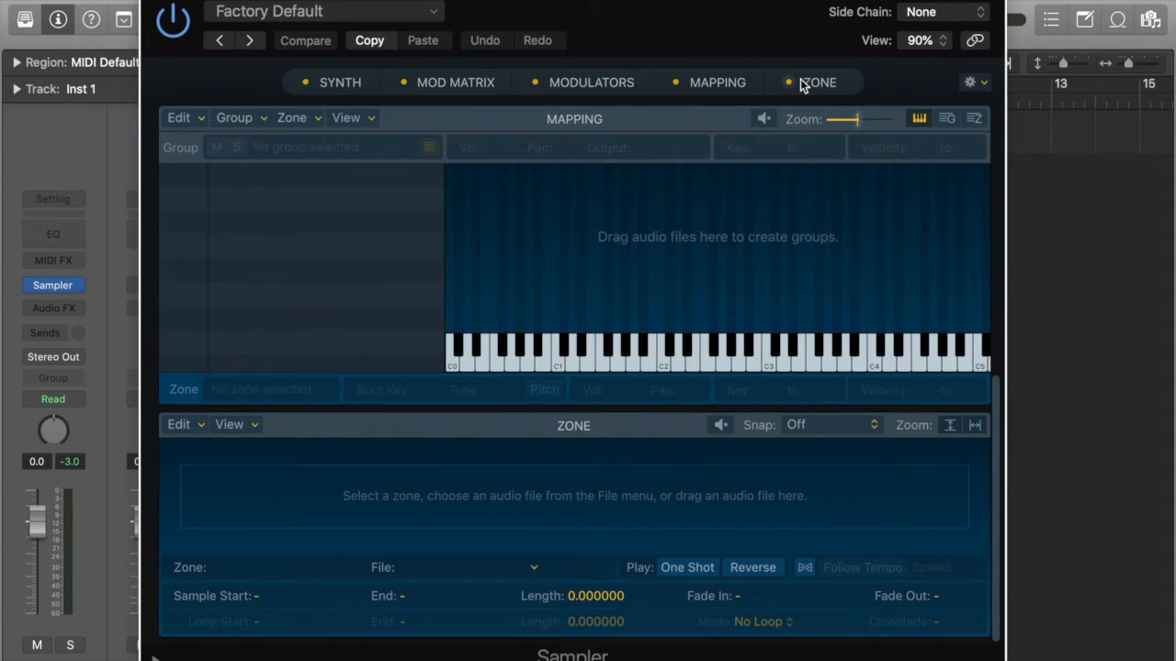
{"action": "left_click", "coordinate": [337, 86]}
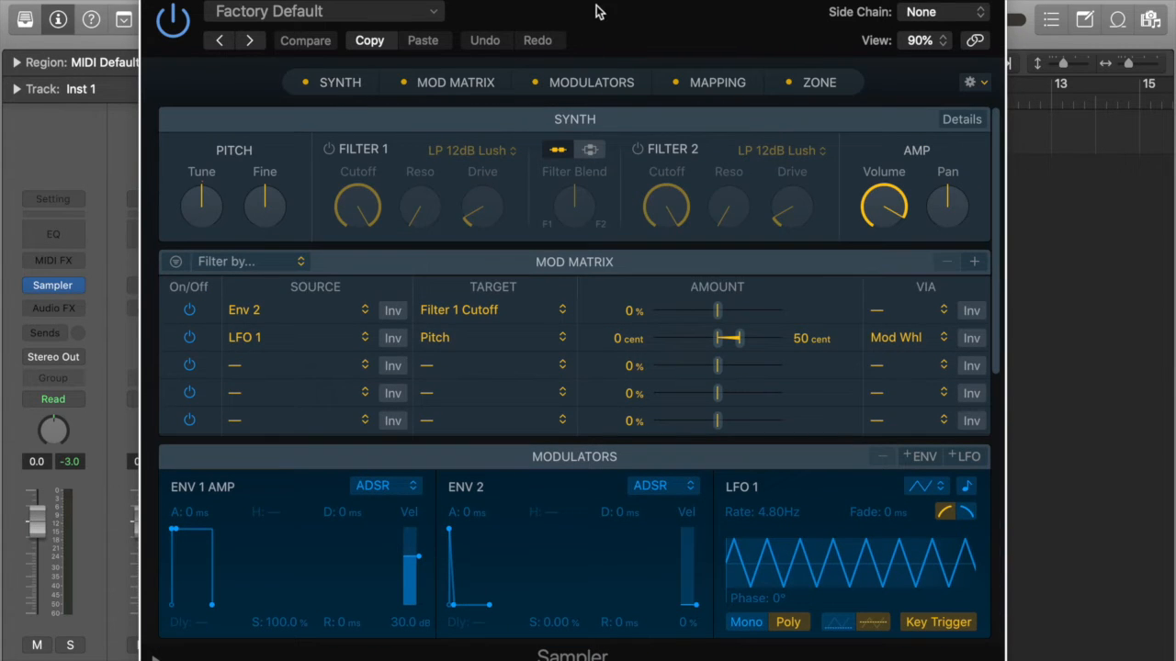
{"action": "left_click_drag", "start_coordinate": [599, 11], "coordinate": [575, 11]}
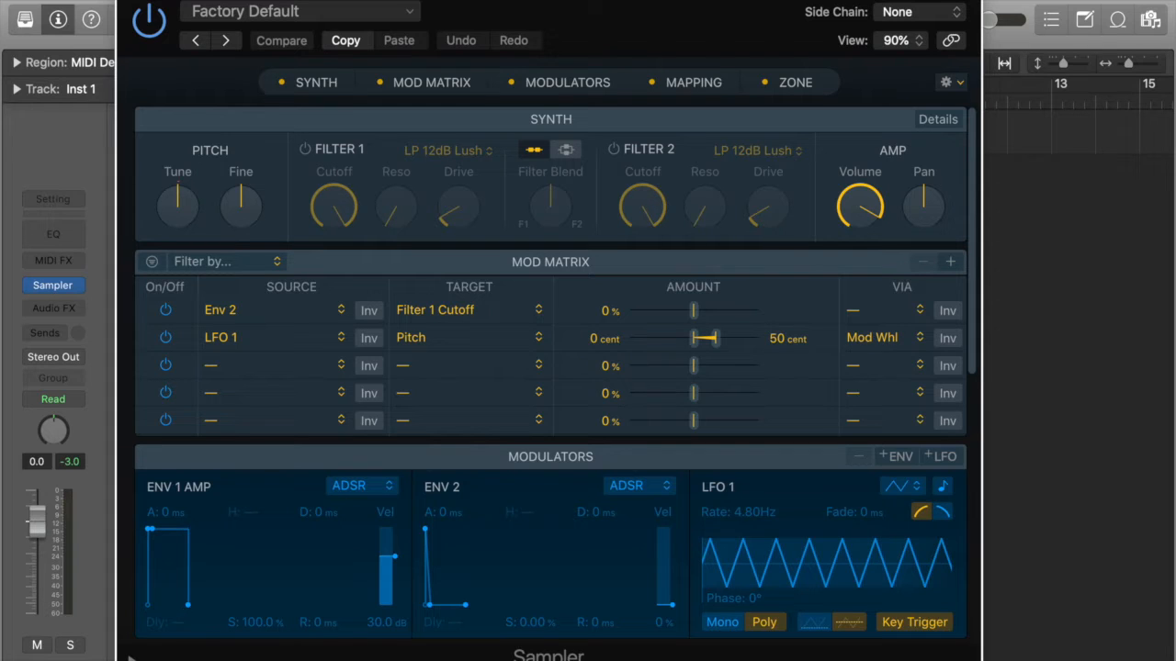
Step: Browse the Sampler's preset categories, including Drums & Percussion, Synthesizers, Textures and Guitars, without loading a preset
{"action": "left_click", "coordinate": [372, 13]}
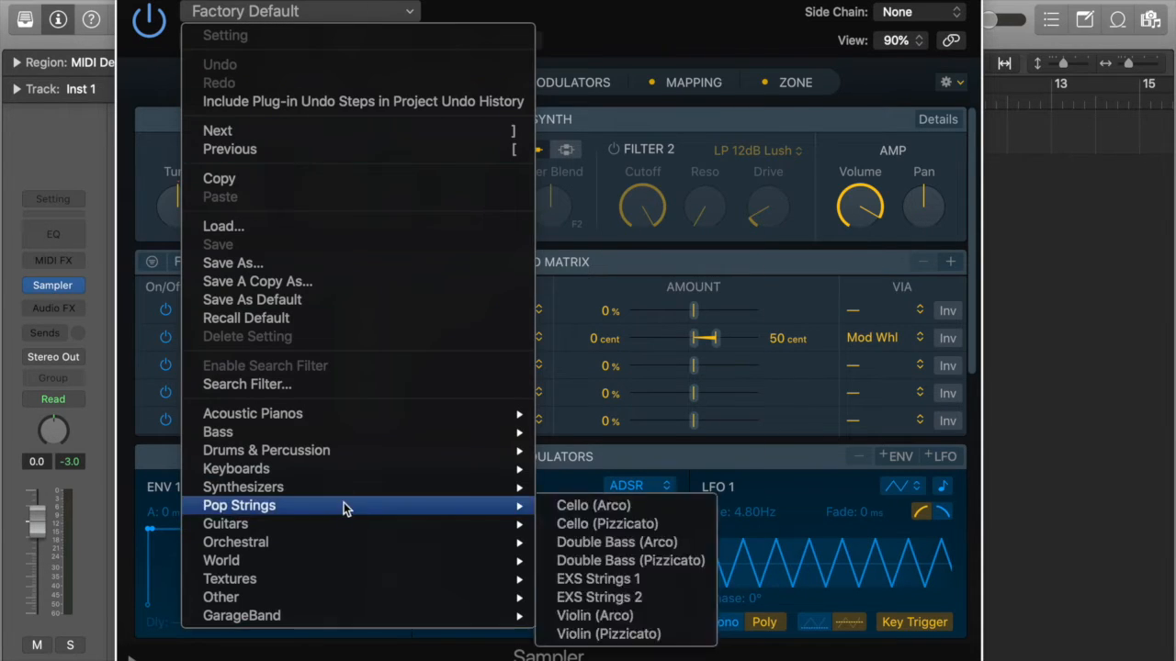
{"action": "mouse_move", "coordinate": [313, 421]}
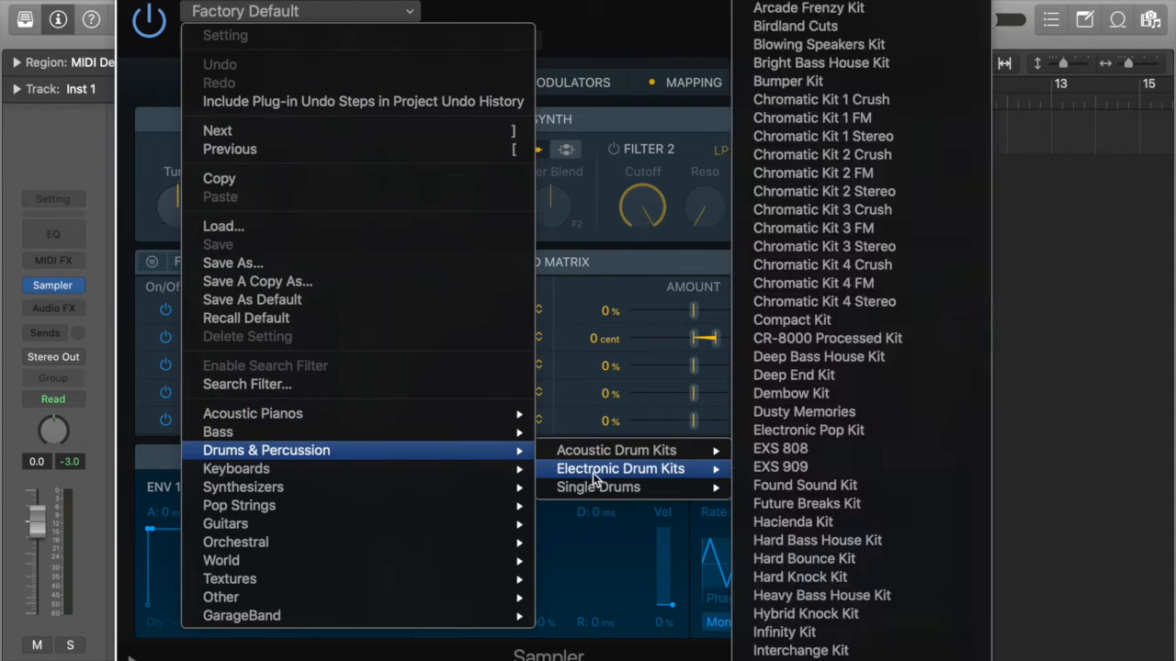
{"action": "mouse_move", "coordinate": [413, 495]}
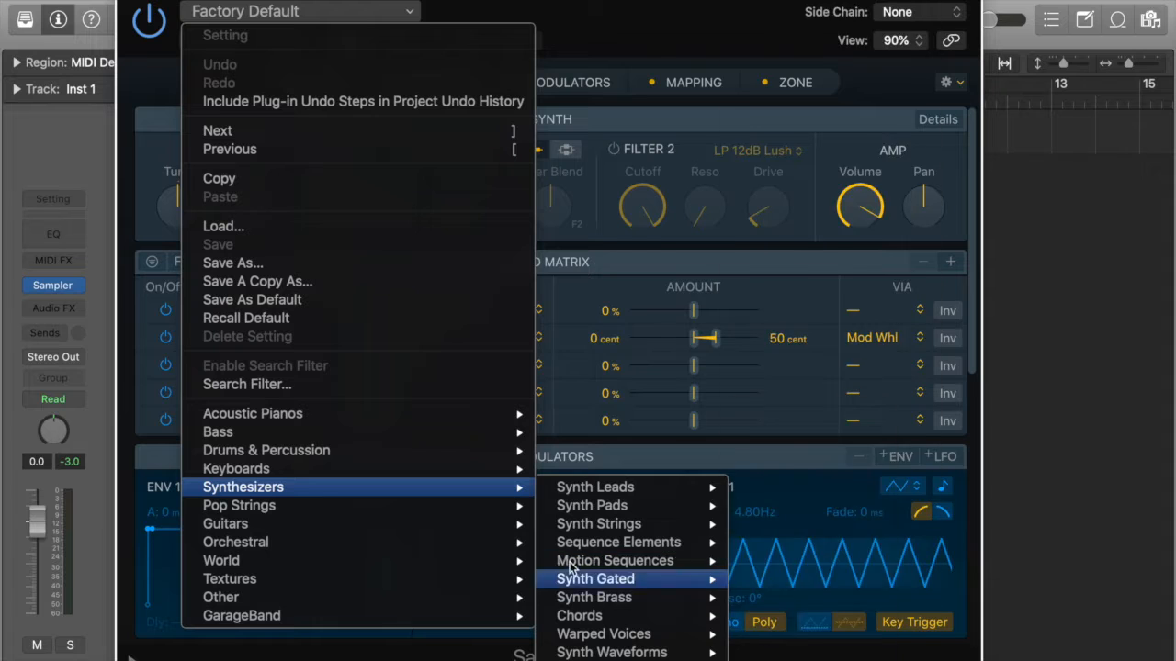
{"action": "mouse_move", "coordinate": [599, 492]}
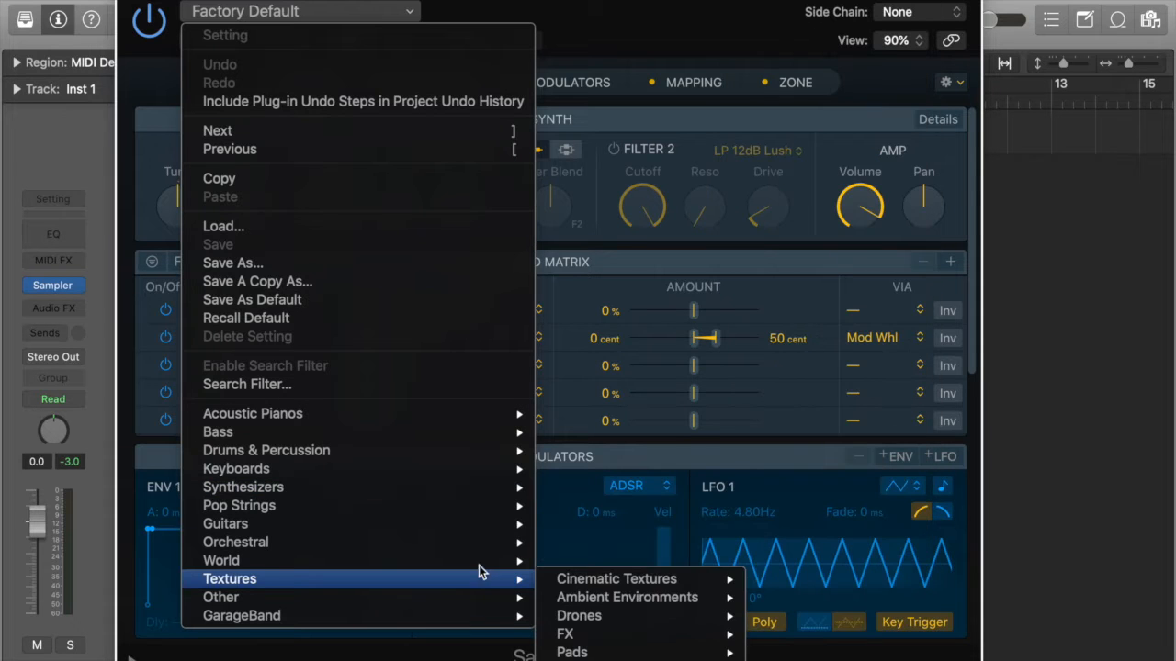
{"action": "mouse_move", "coordinate": [450, 611]}
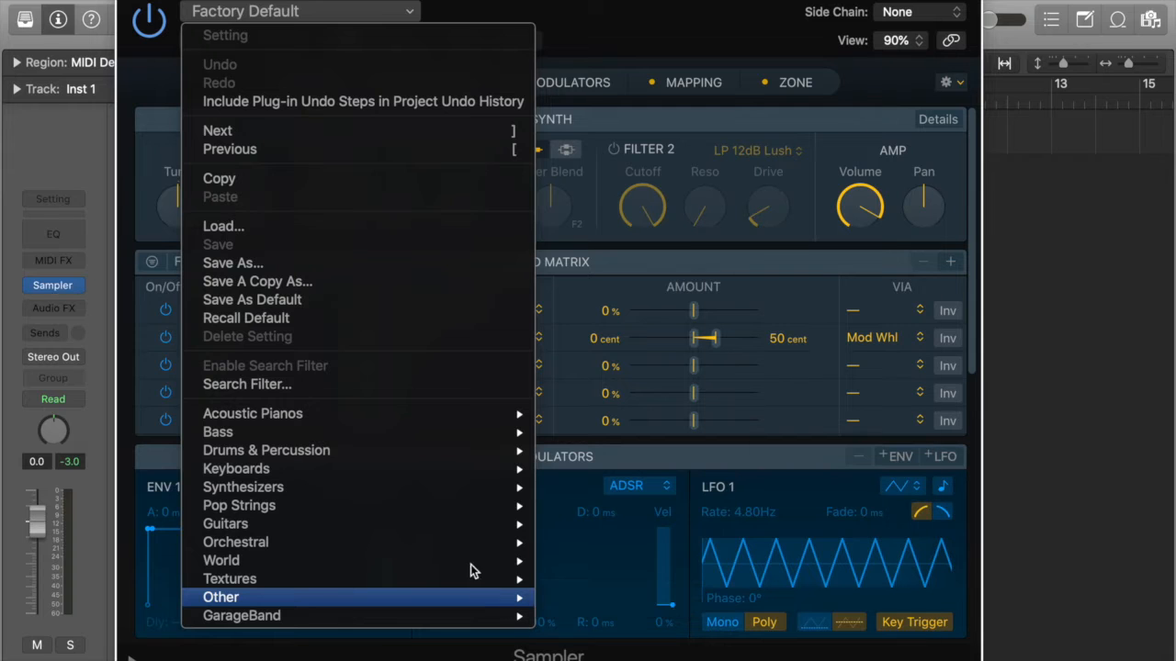
{"action": "mouse_move", "coordinate": [413, 525]}
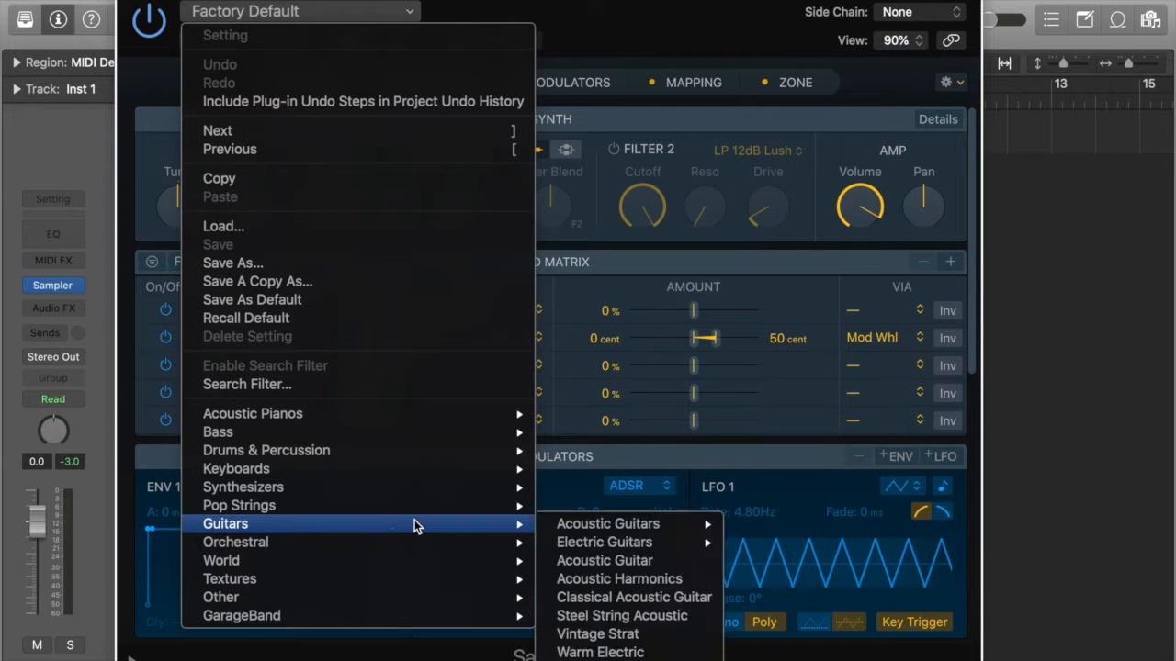
{"action": "left_click", "coordinate": [725, 256]}
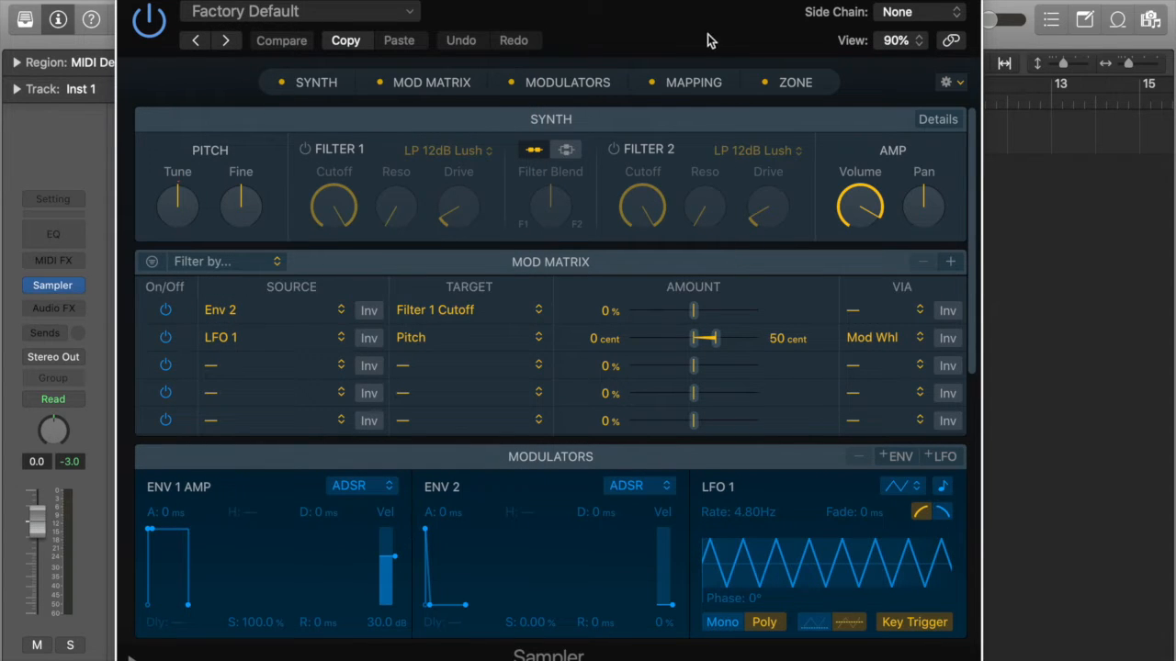
{"action": "left_click_drag", "start_coordinate": [704, 21], "coordinate": [689, 9]}
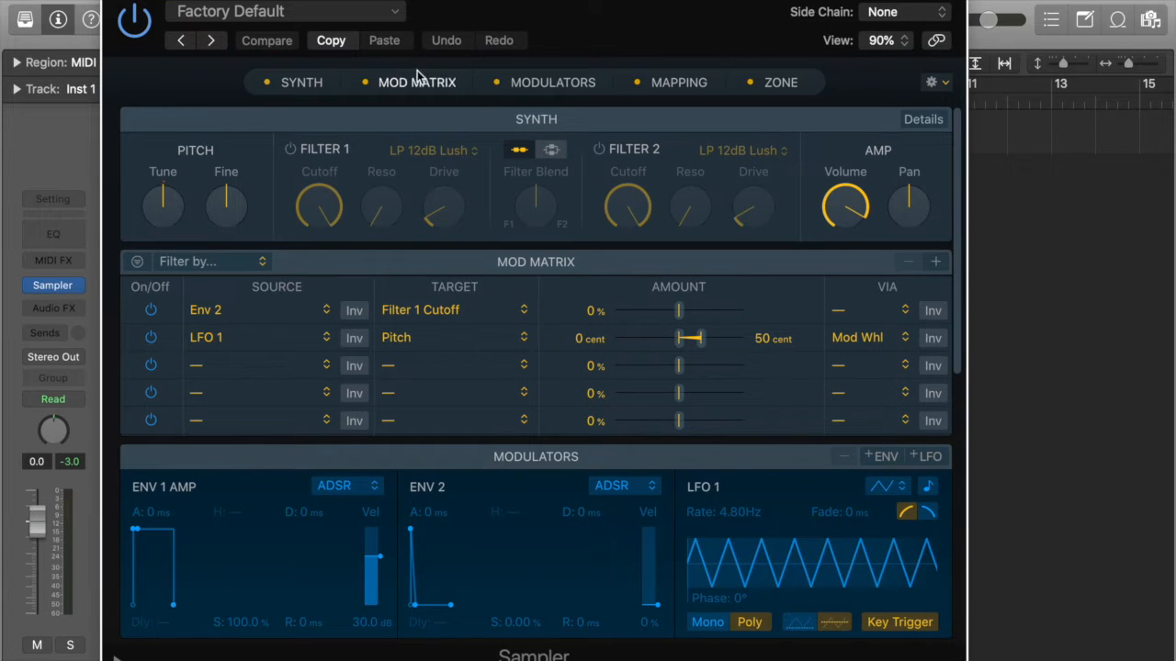
Step: Show the Mapping pane and select EPI-C1.wav through EPI-C4.wav in Finder's CC Samples folder
{"action": "left_click", "coordinate": [662, 84]}
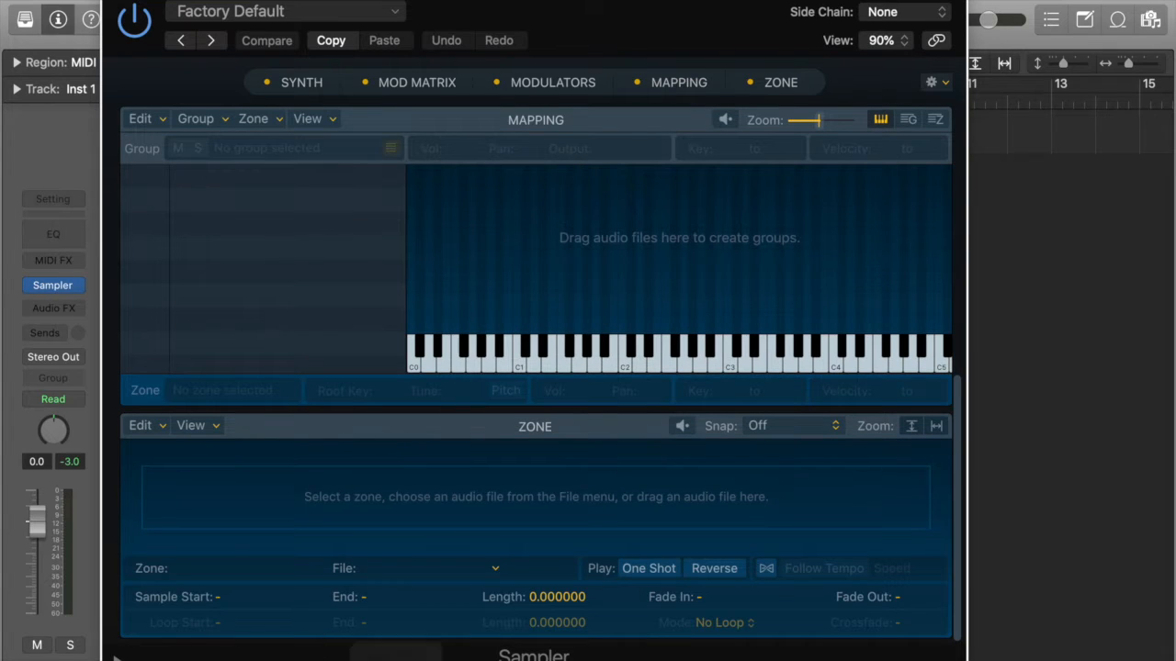
{"action": "left_click", "coordinate": [189, 650]}
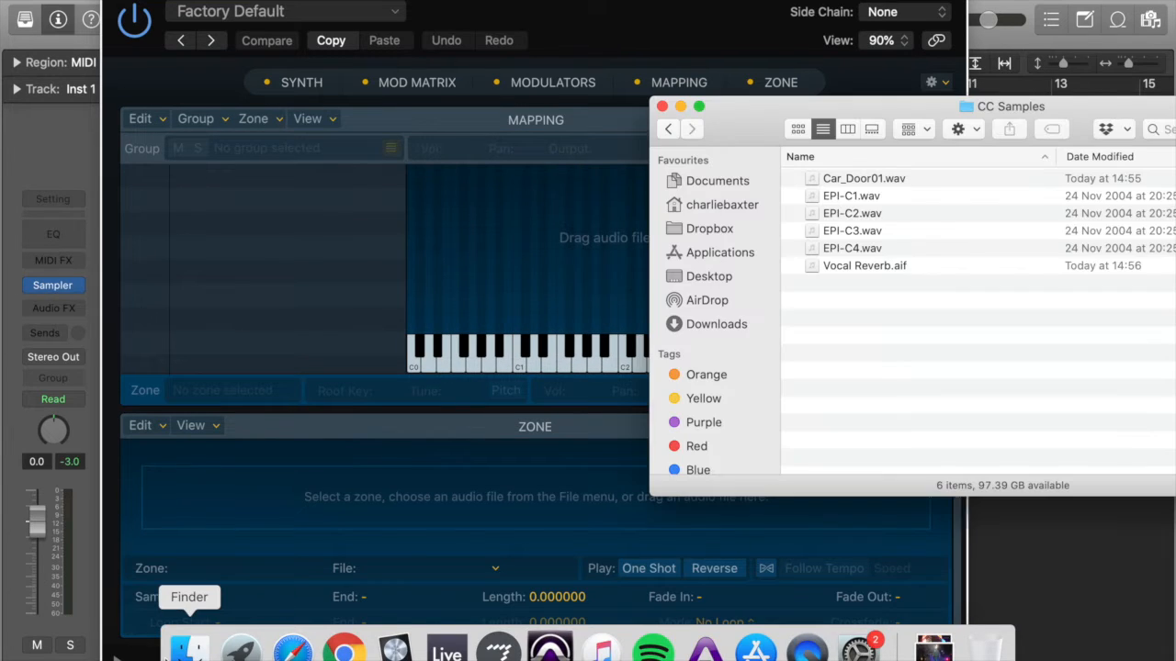
{"action": "left_click", "coordinate": [860, 248]}
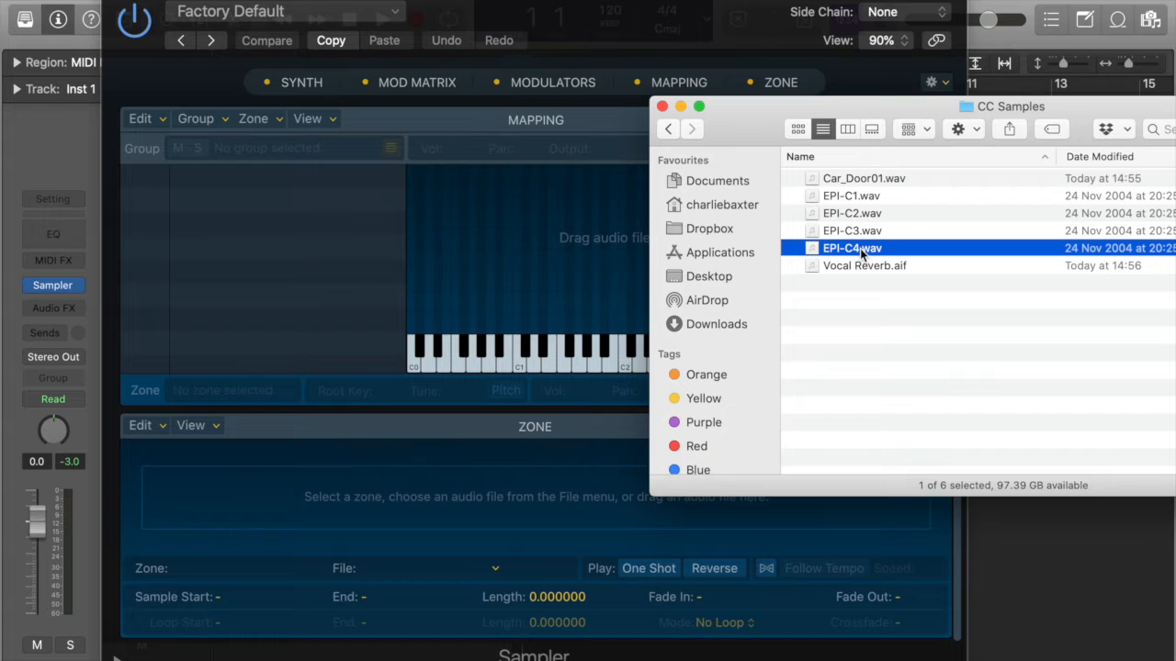
{"action": "left_click", "coordinate": [857, 196], "text": "shift"}
Step: Try to place the four selected EPI samples on the Mapping pane's keyboard, and return to the Synth pane
{"action": "left_click_drag", "start_coordinate": [857, 195], "coordinate": [430, 210]}
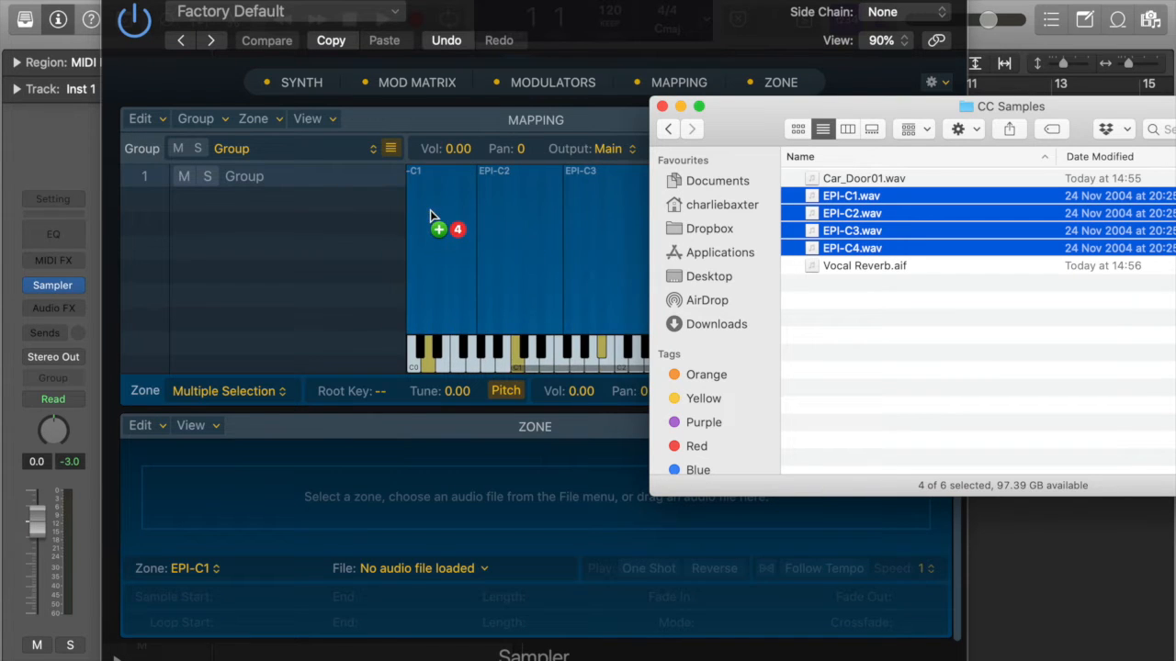
{"action": "left_click", "coordinate": [771, 83]}
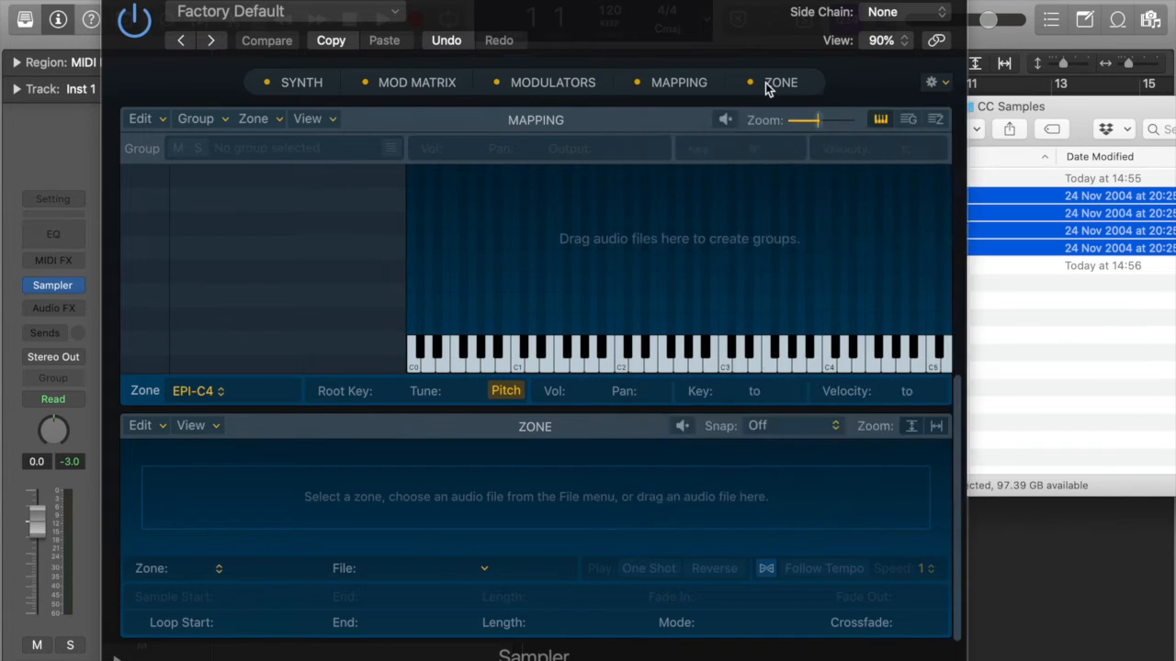
{"action": "left_click", "coordinate": [283, 82]}
Step: Load the four EPI samples into the Sampler with Optimized mapping, using the Zone per File option
{"action": "left_click", "coordinate": [994, 315]}
{"action": "left_click_drag", "start_coordinate": [873, 230], "coordinate": [366, 151]}
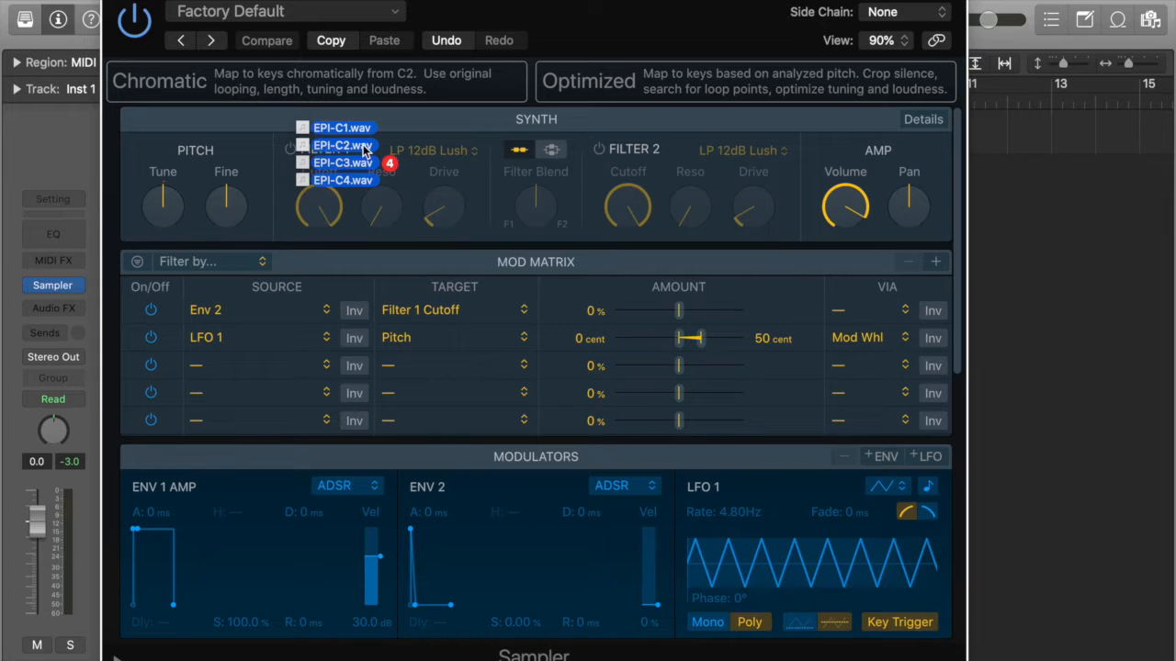
{"action": "left_click_drag", "start_coordinate": [366, 151], "coordinate": [366, 150]}
{"action": "left_click_drag", "start_coordinate": [365, 151], "coordinate": [638, 160]}
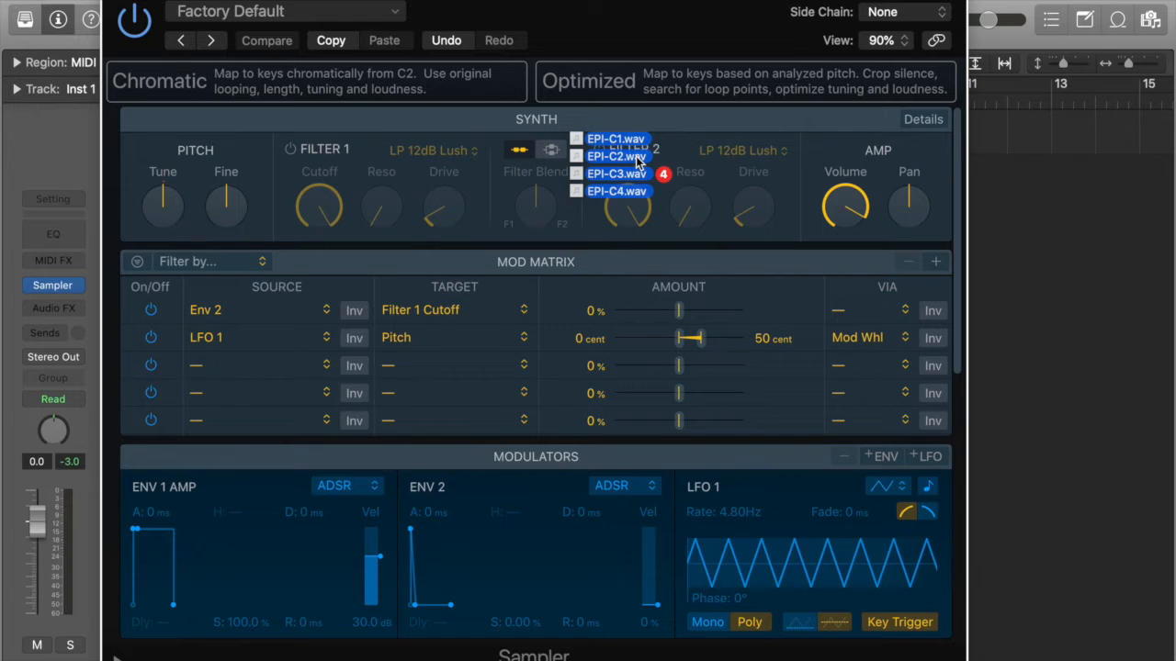
{"action": "left_click_drag", "start_coordinate": [640, 161], "coordinate": [636, 151]}
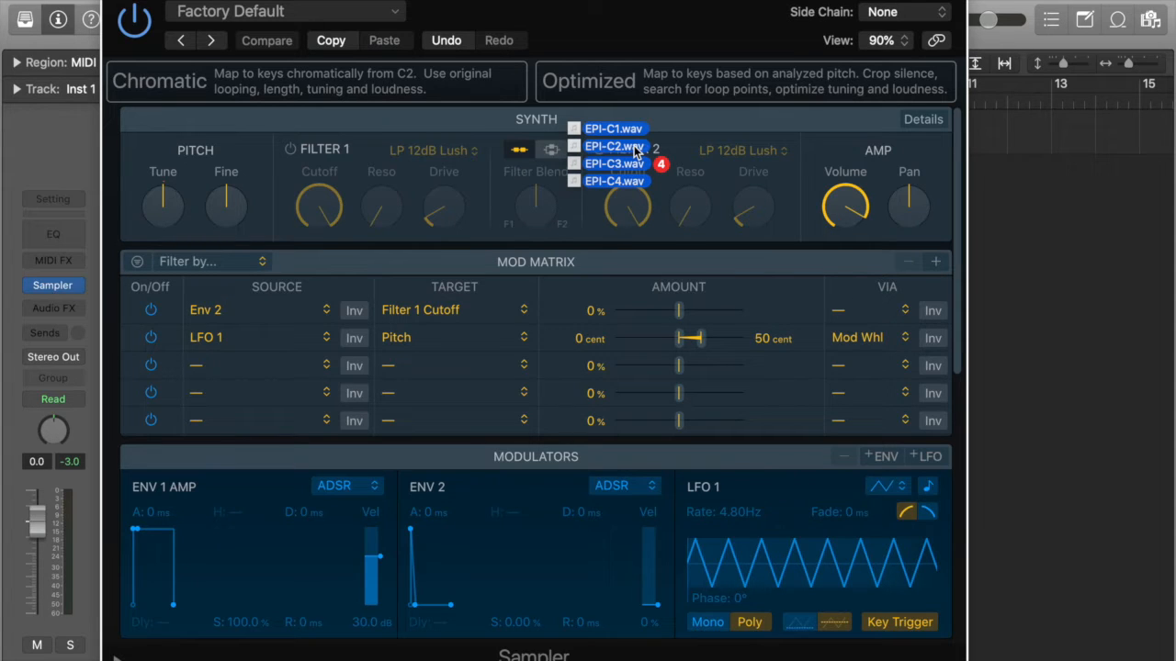
{"action": "left_click_drag", "start_coordinate": [636, 151], "coordinate": [693, 89]}
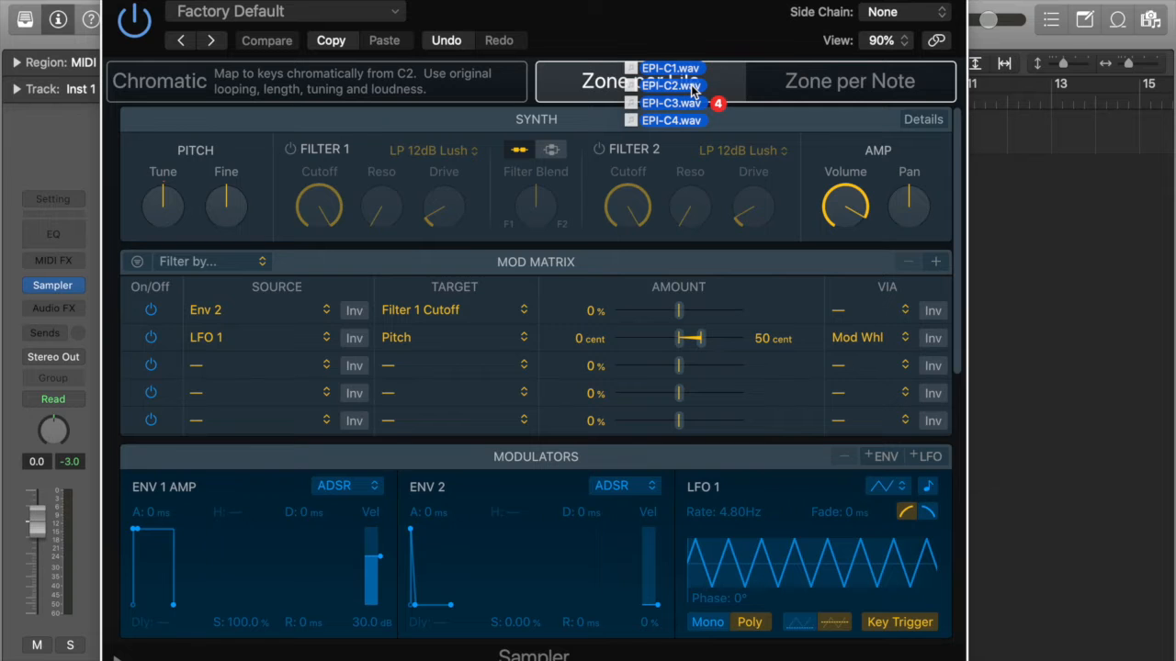
{"action": "left_click_drag", "start_coordinate": [693, 89], "coordinate": [692, 87]}
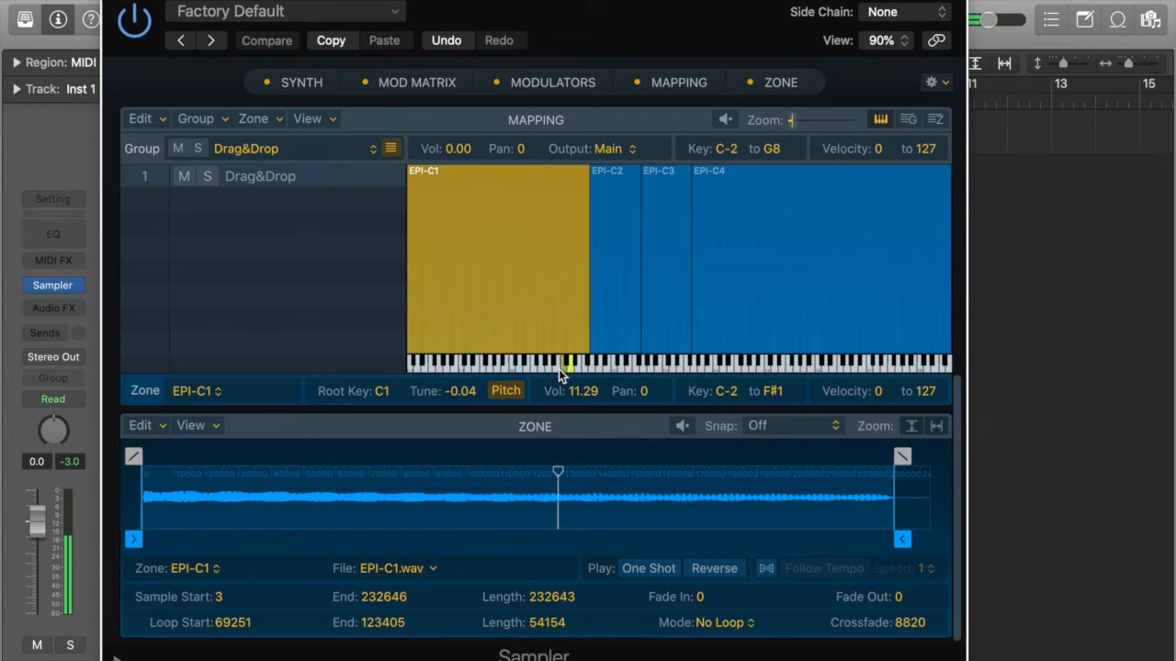
Step: Enlarge the Sampler view to 150% and play the C1 and C2 keys to audition the EPI-C1 and EPI-C2 zones
{"action": "left_click", "coordinate": [896, 40]}
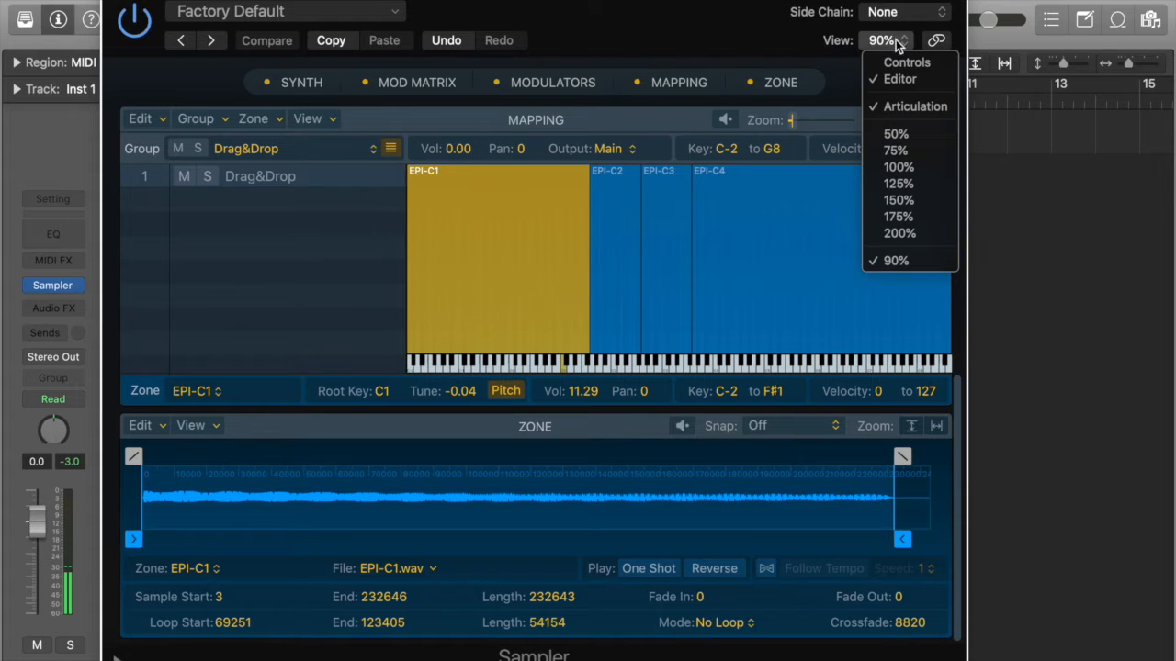
{"action": "left_click", "coordinate": [897, 200]}
{"action": "scroll", "coordinate": [782, 255], "scroll_direction": "down", "scroll_amount": 10}
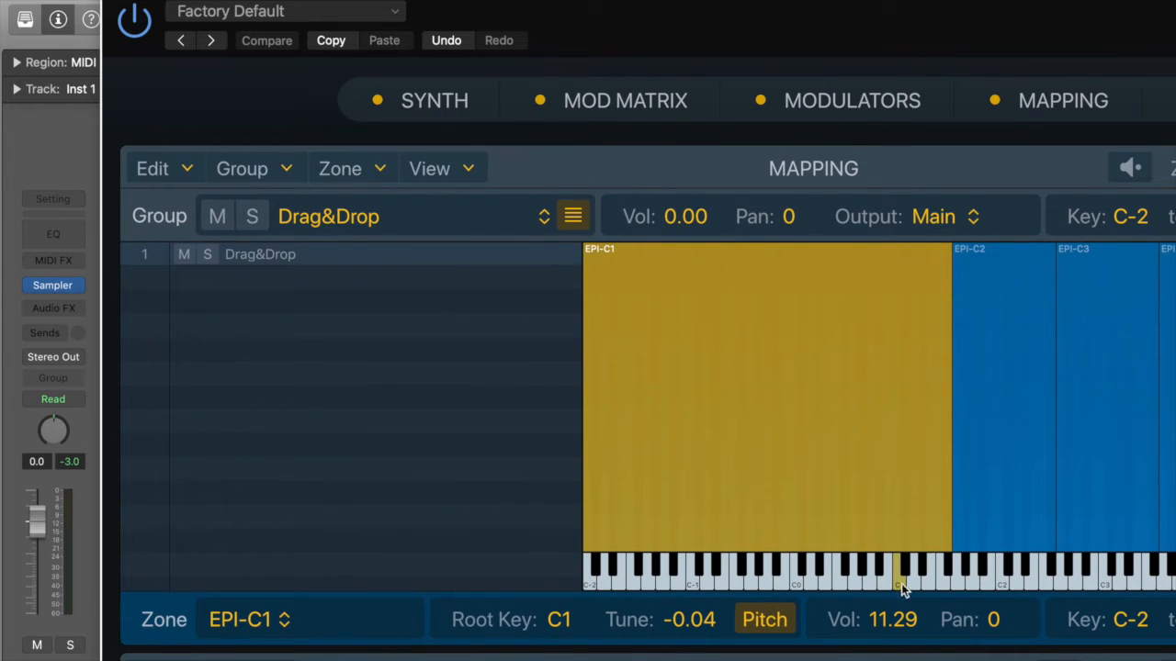
{"action": "left_click", "coordinate": [905, 587]}
{"action": "left_click", "coordinate": [999, 581]}
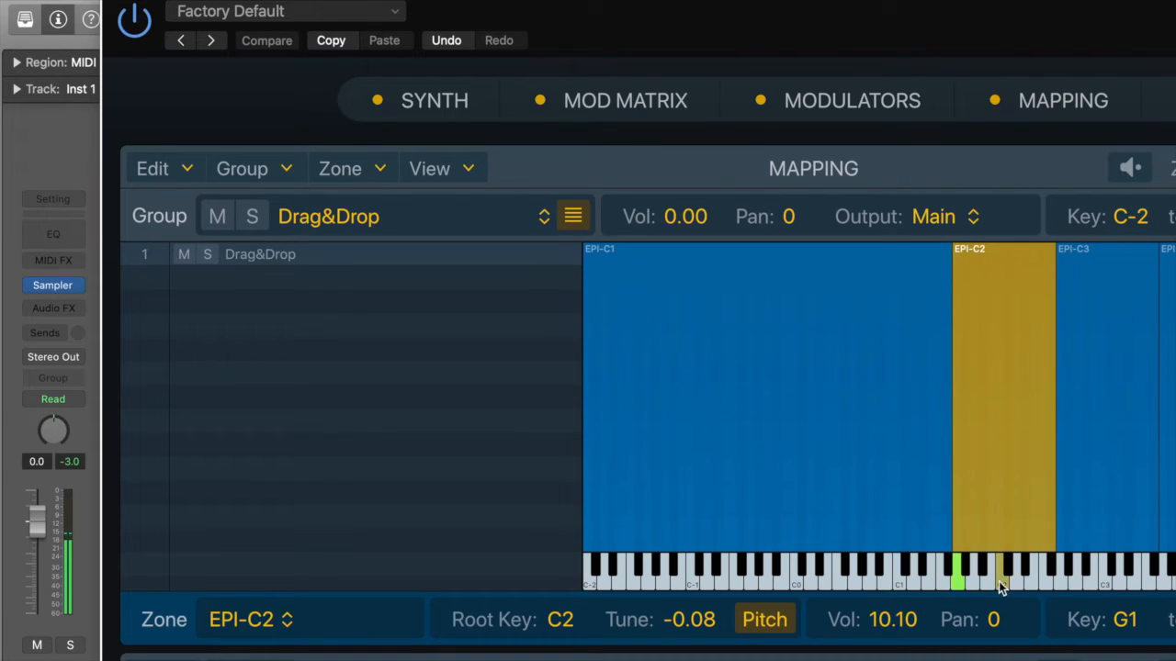
Step: Extend the EPI-C2 zone's upper key limit to G2 and bring it back to F#2
{"action": "scroll", "coordinate": [998, 582], "scroll_direction": "right", "scroll_amount": 5}
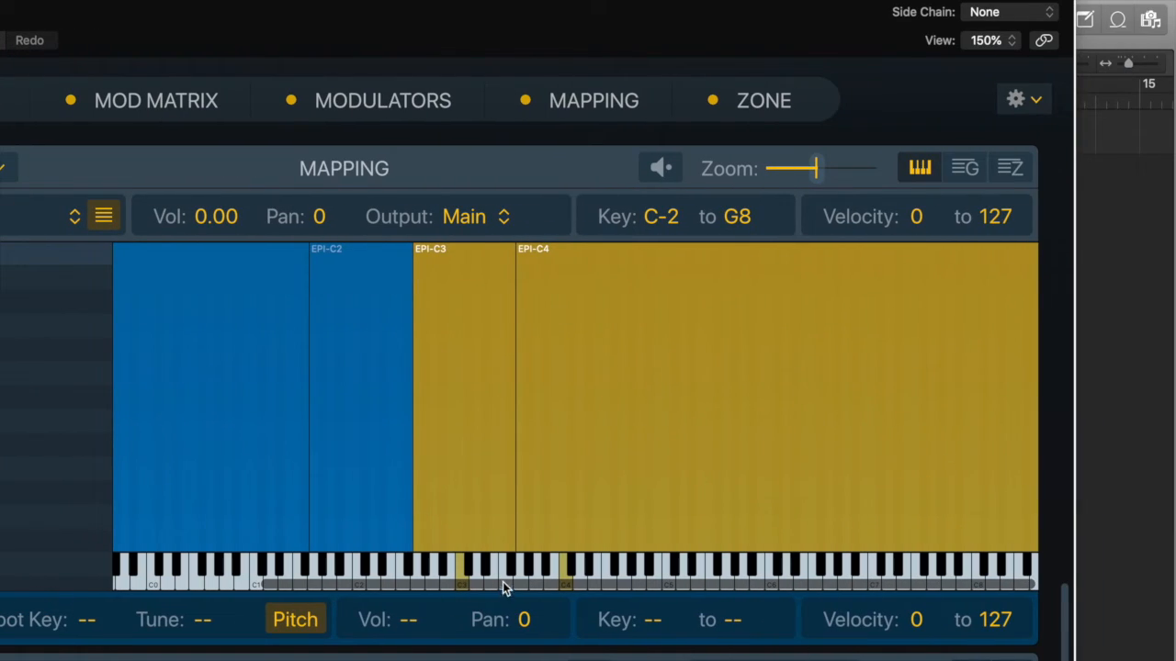
{"action": "left_click", "coordinate": [409, 525]}
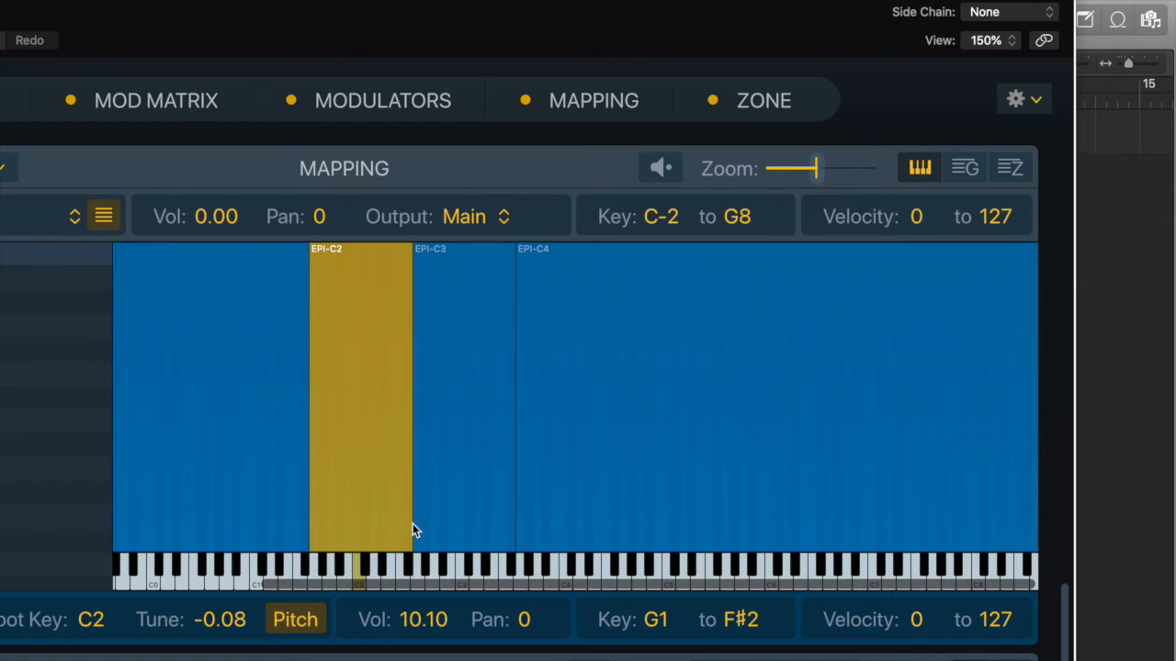
{"action": "left_click_drag", "start_coordinate": [414, 524], "coordinate": [424, 524]}
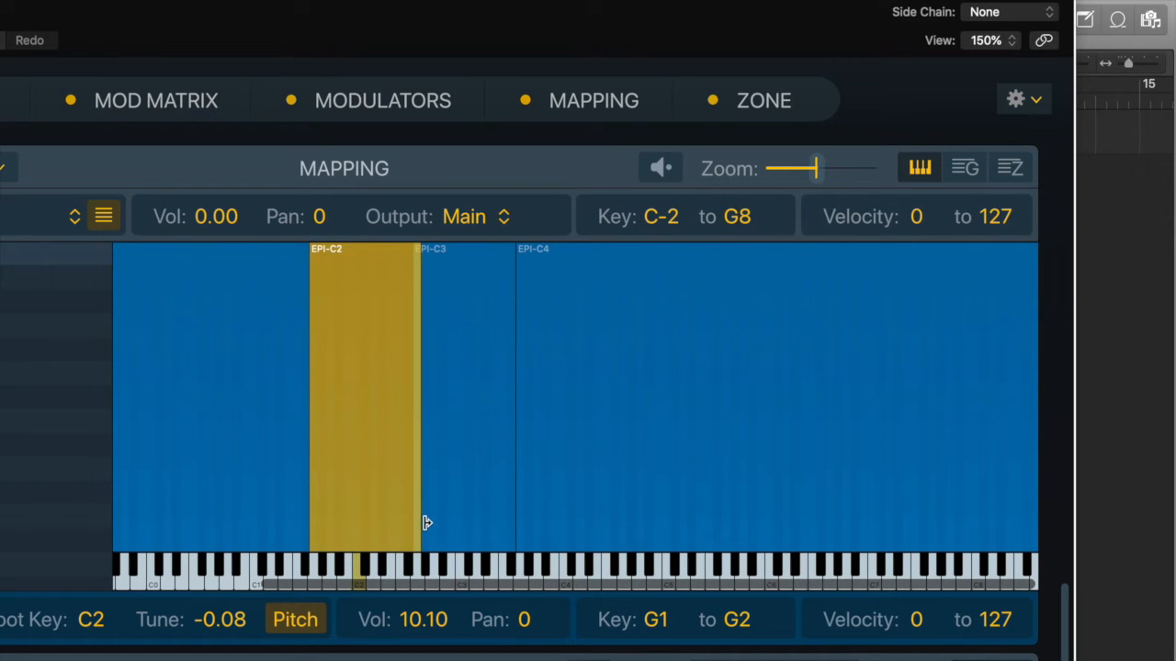
{"action": "left_click_drag", "start_coordinate": [421, 522], "coordinate": [414, 520]}
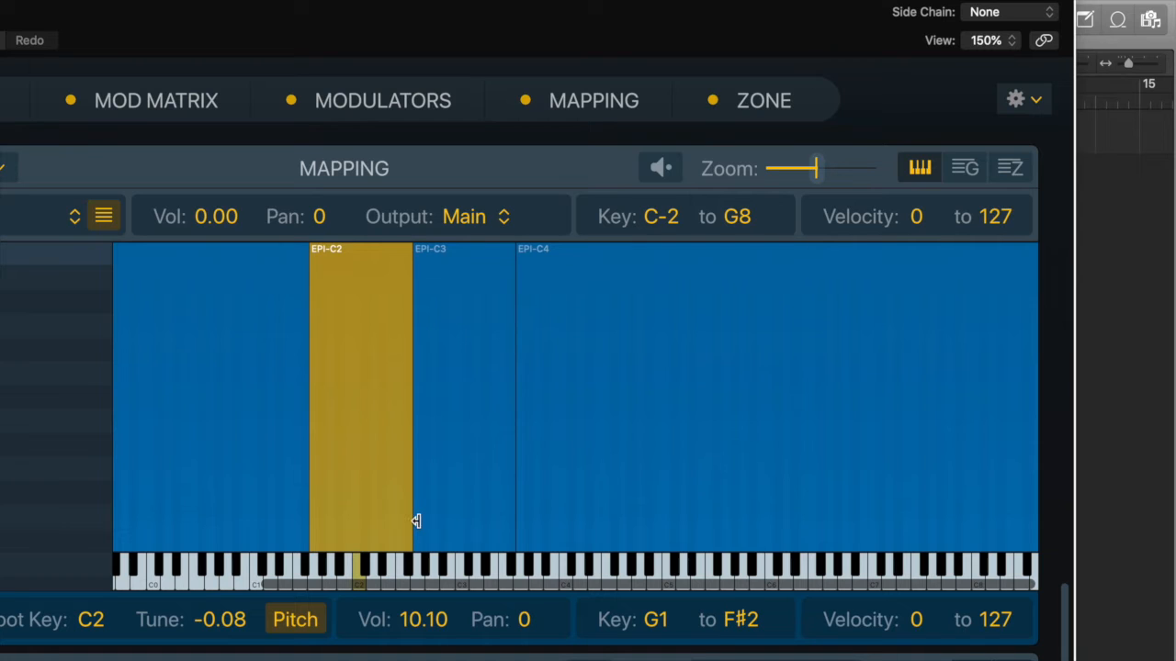
Step: Select the EPI-C3 zone in the mapping and set the Sampler view size to 100%
{"action": "left_click", "coordinate": [421, 525]}
{"action": "left_click_drag", "start_coordinate": [420, 519], "coordinate": [423, 520]}
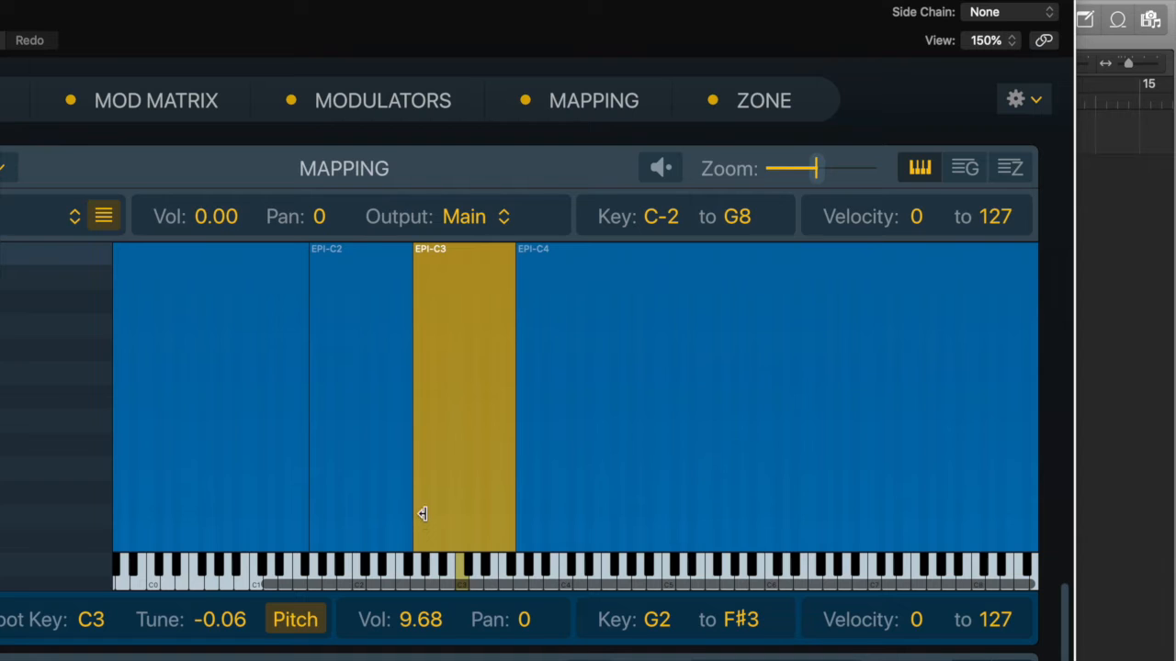
{"action": "left_click", "coordinate": [1003, 40]}
{"action": "left_click", "coordinate": [1010, 174]}
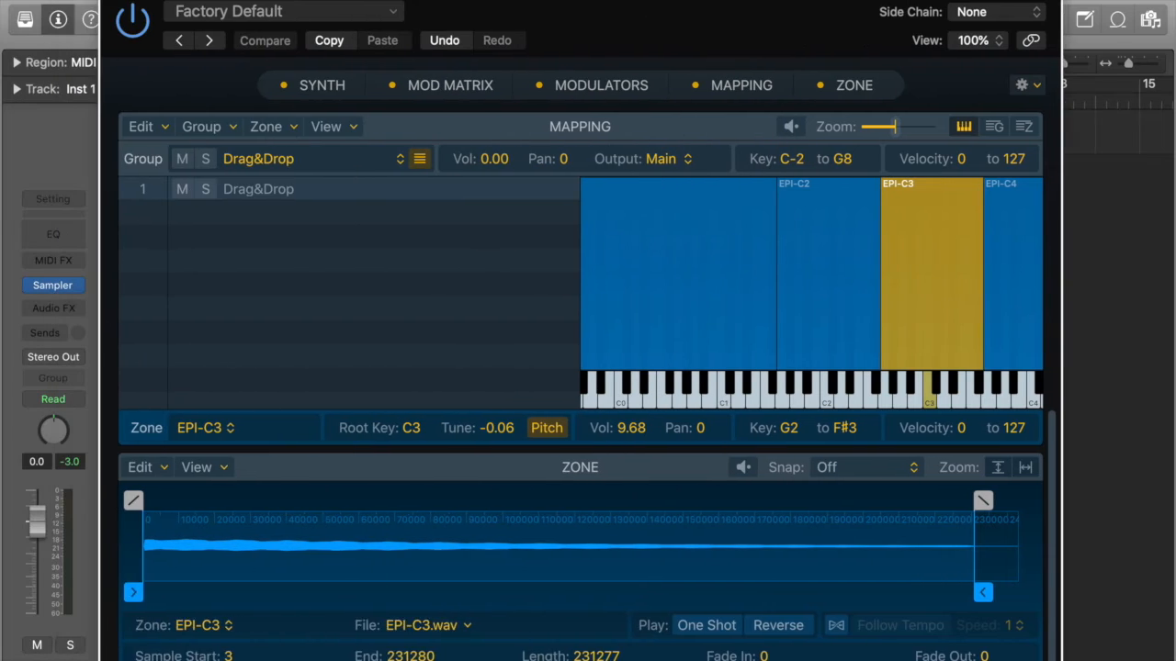
Step: Examine the Sampler's Synth, Mod Matrix, Modulators and Mapping panes, with the Sampler window moved aside
{"action": "left_click", "coordinate": [376, 85]}
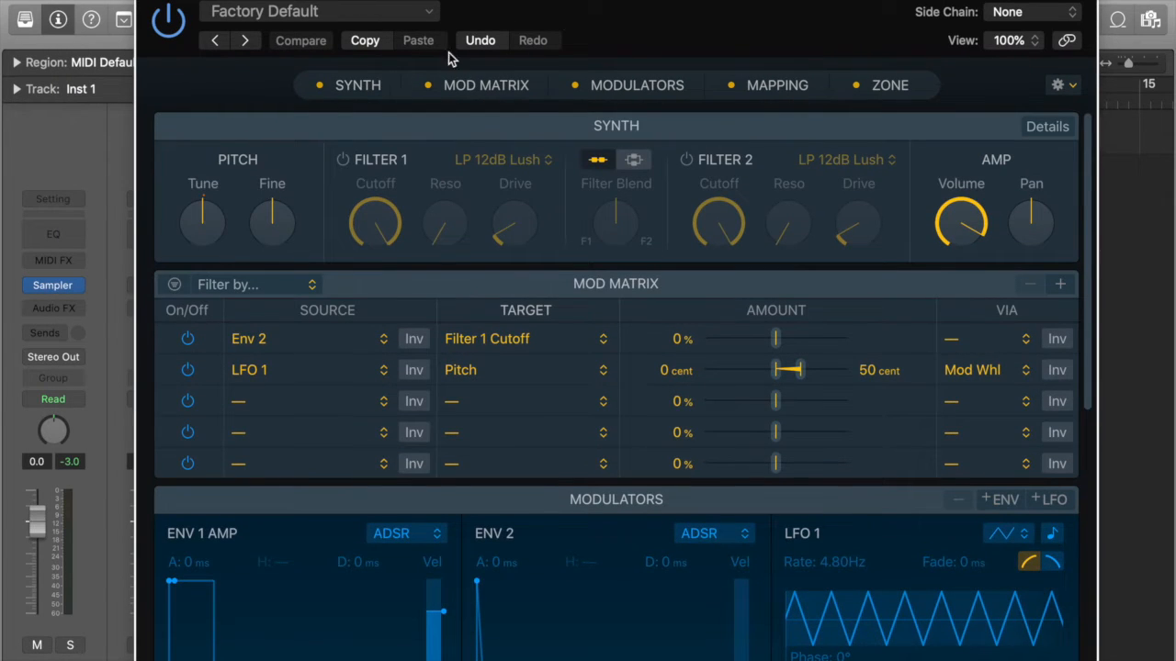
{"action": "left_click_drag", "start_coordinate": [617, 1], "coordinate": [522, 1]}
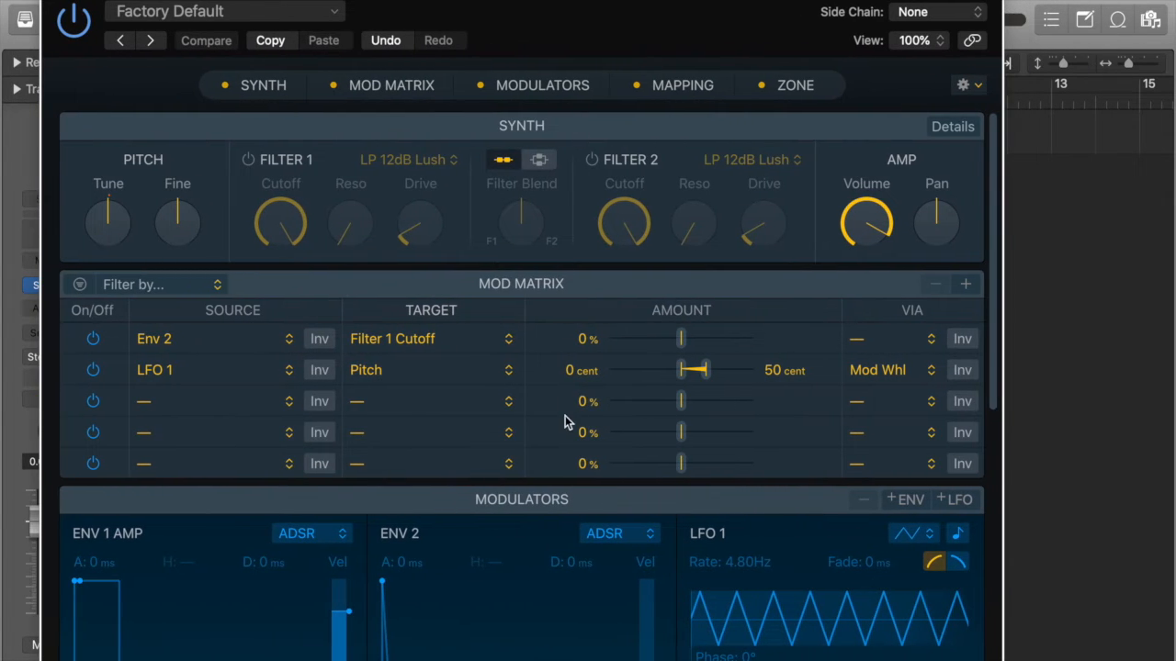
{"action": "scroll", "coordinate": [560, 407], "scroll_direction": "down", "scroll_amount": 10}
{"action": "scroll", "coordinate": [560, 404], "scroll_direction": "down", "scroll_amount": 3}
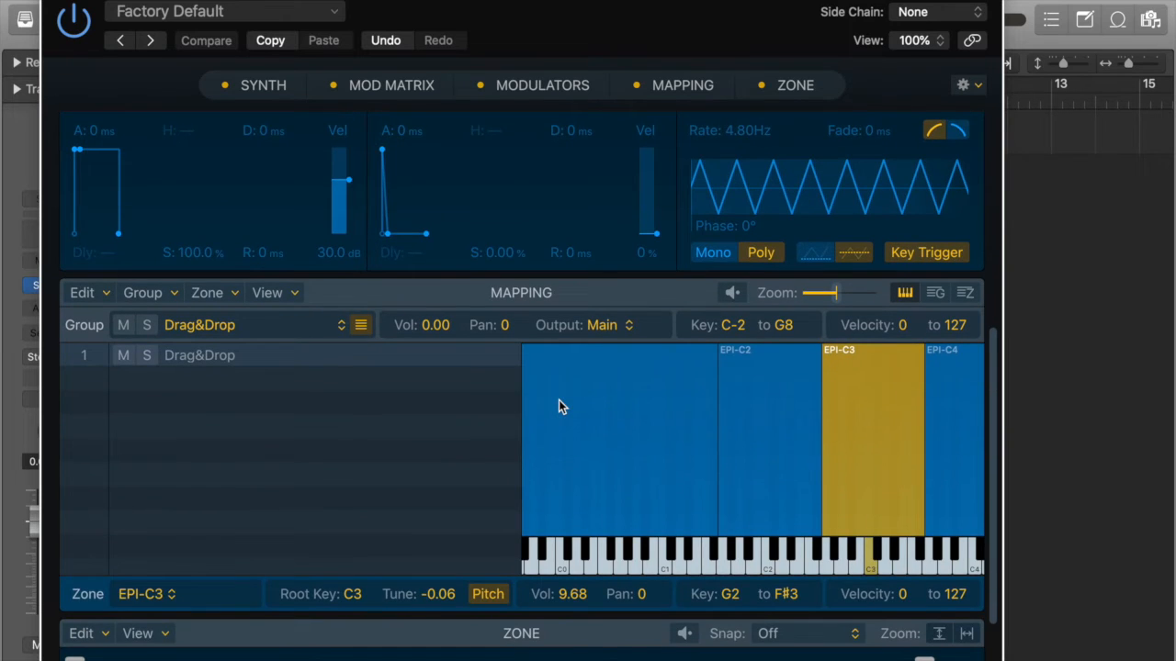
{"action": "scroll", "coordinate": [560, 404], "scroll_direction": "up", "scroll_amount": 5}
{"action": "scroll", "coordinate": [560, 405], "scroll_direction": "up", "scroll_amount": 7}
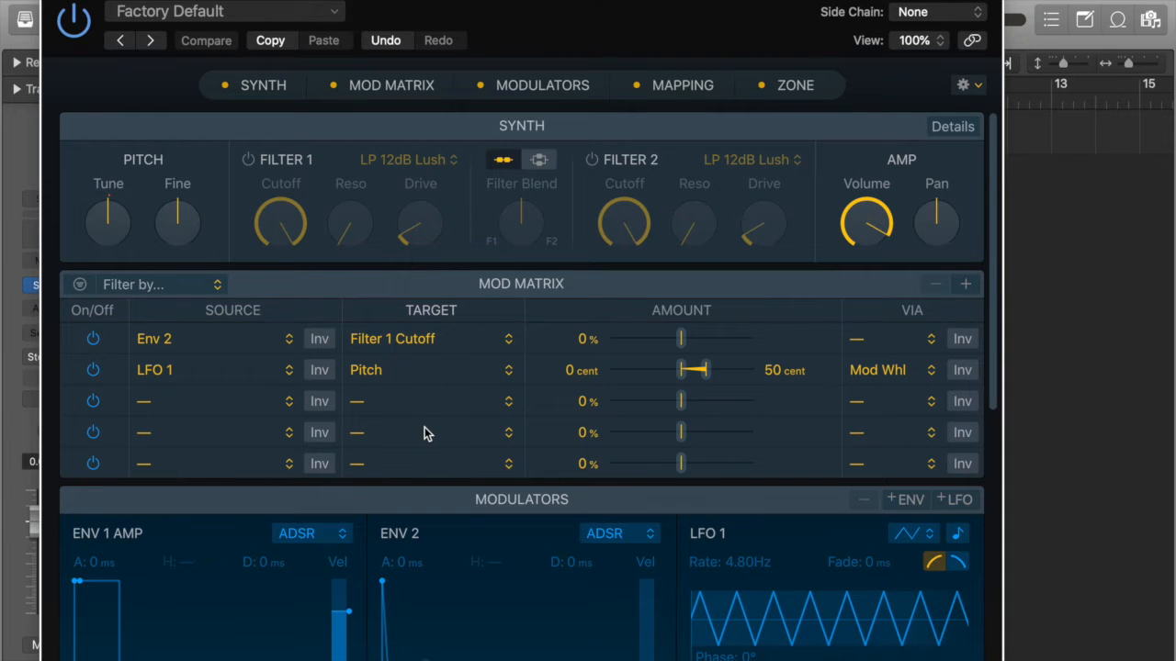
Step: Lengthen the release of the Env 1 Amp envelope, settling on 1655 ms
{"action": "scroll", "coordinate": [425, 433], "scroll_direction": "down", "scroll_amount": 1}
{"action": "scroll", "coordinate": [425, 433], "scroll_direction": "down", "scroll_amount": 3}
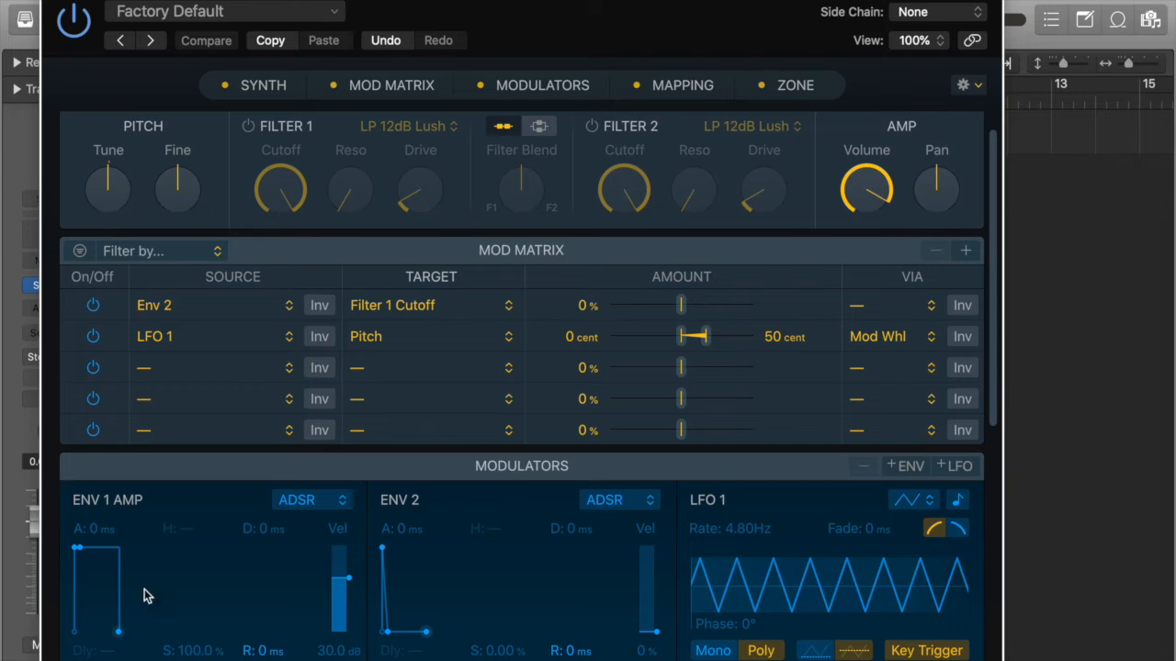
{"action": "left_click_drag", "start_coordinate": [118, 637], "coordinate": [169, 643]}
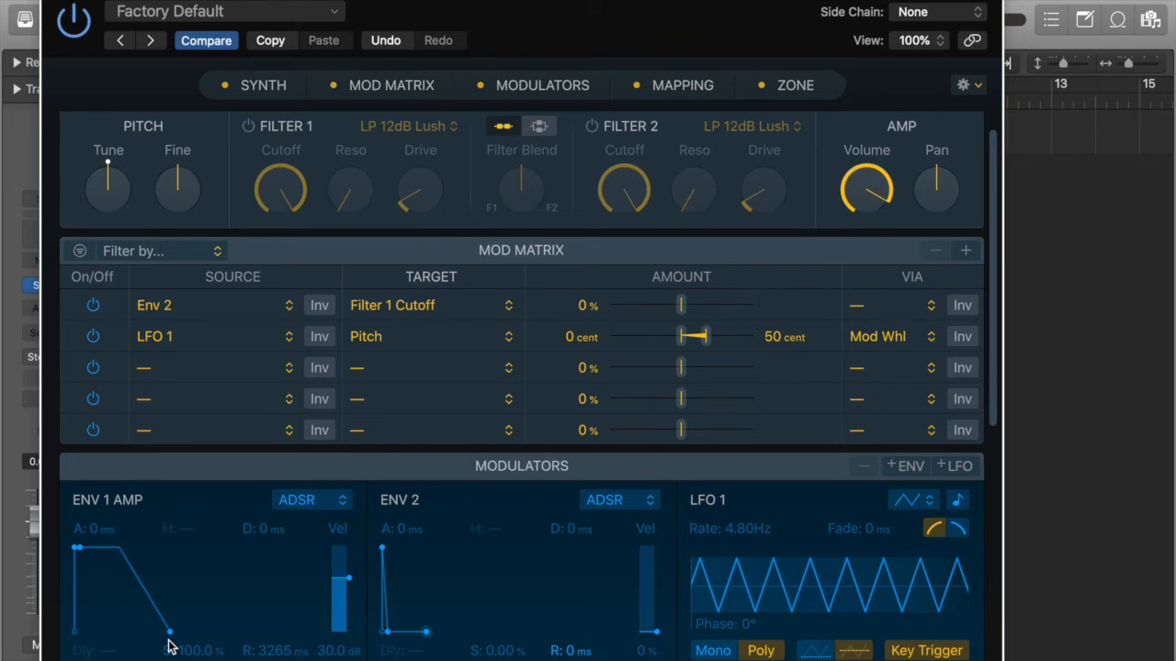
{"action": "left_click_drag", "start_coordinate": [168, 639], "coordinate": [161, 633]}
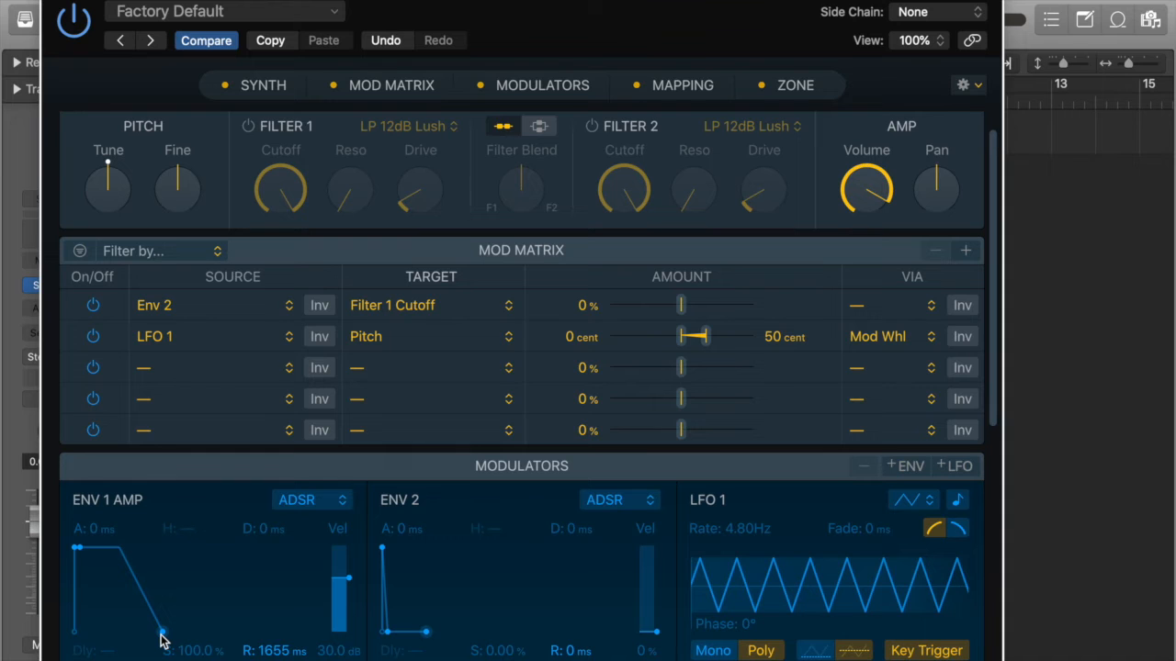
{"action": "scroll", "coordinate": [209, 627], "scroll_direction": "down", "scroll_amount": 4}
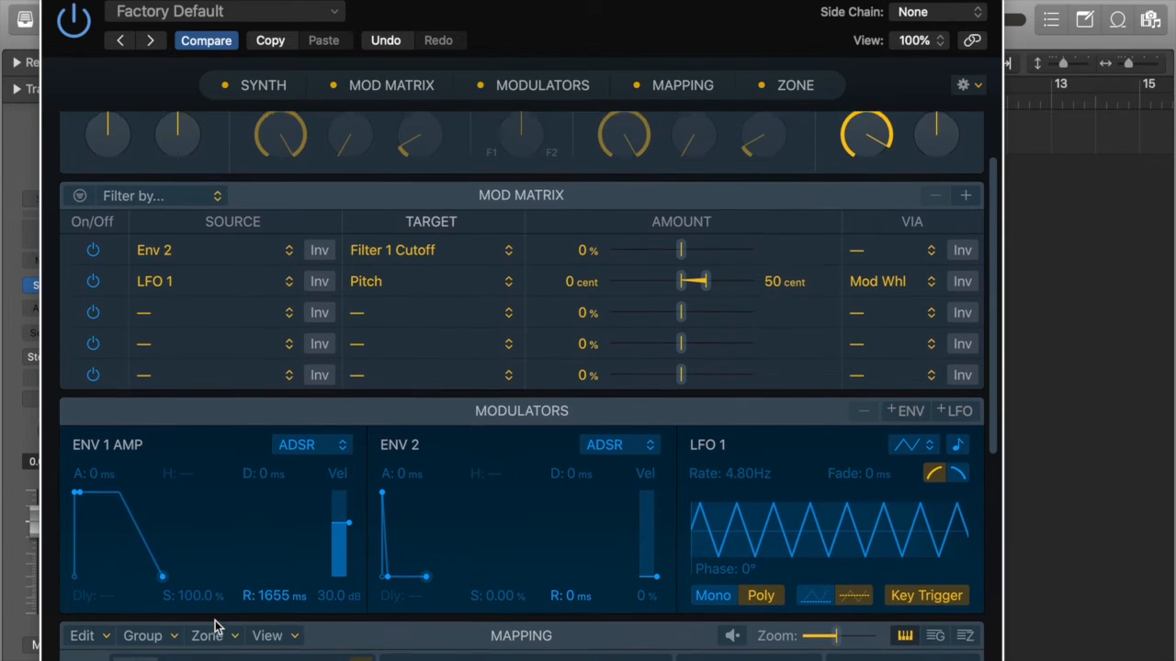
Step: Enable Filter 1 in the Synth pane and lower its cutoff to about the middle of its range
{"action": "scroll", "coordinate": [214, 627], "scroll_direction": "up", "scroll_amount": 6}
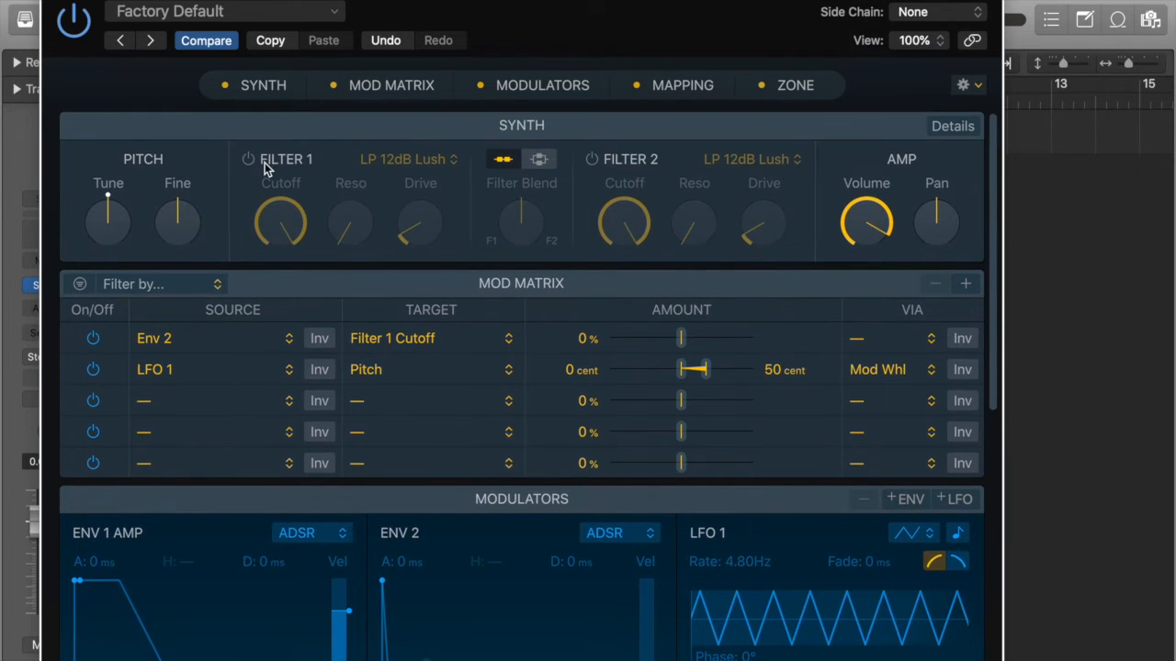
{"action": "left_click", "coordinate": [248, 159]}
{"action": "left_click_drag", "start_coordinate": [281, 235], "coordinate": [233, 358]}
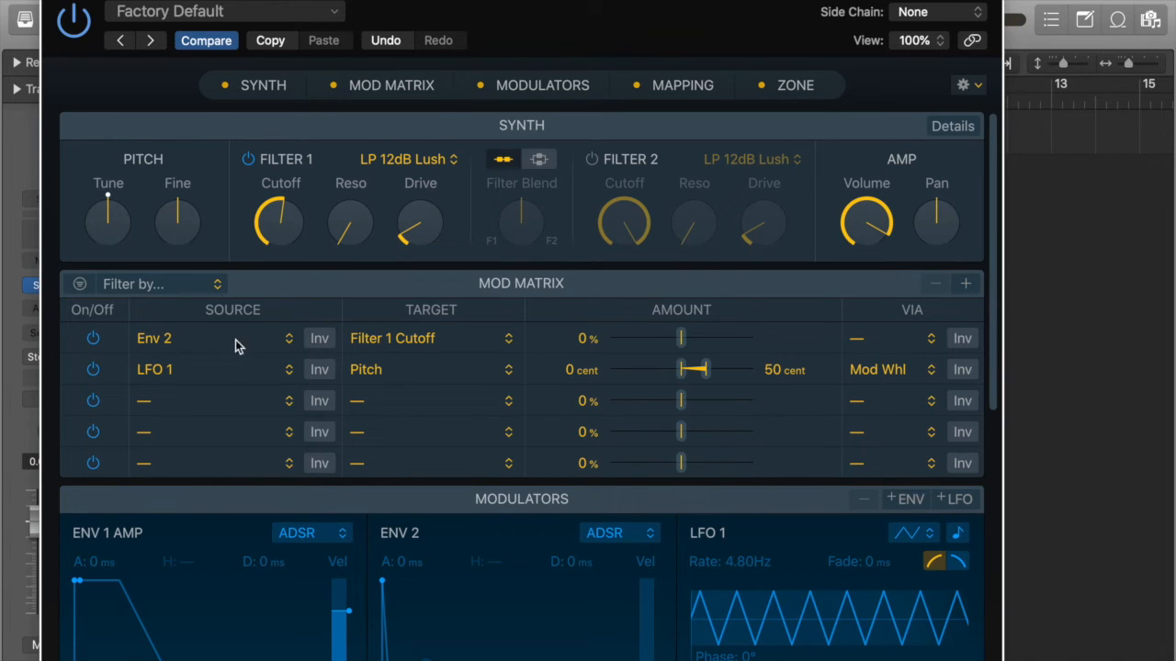
Step: Add a modulation routing in the first empty Mod Matrix row with LFO 1 as source and Filter 1 Cutoff as target
{"action": "left_click_drag", "start_coordinate": [486, 1], "coordinate": [485, 1]}
{"action": "left_click", "coordinate": [485, 1]}
{"action": "left_click", "coordinate": [384, 294]}
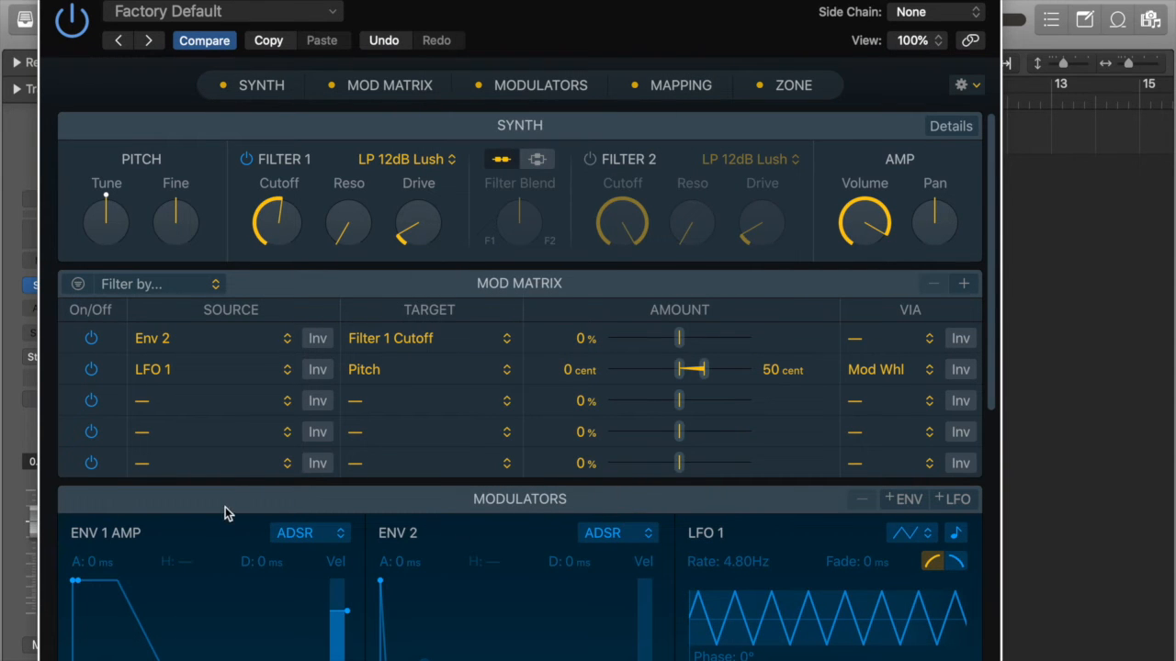
{"action": "left_click", "coordinate": [151, 409]}
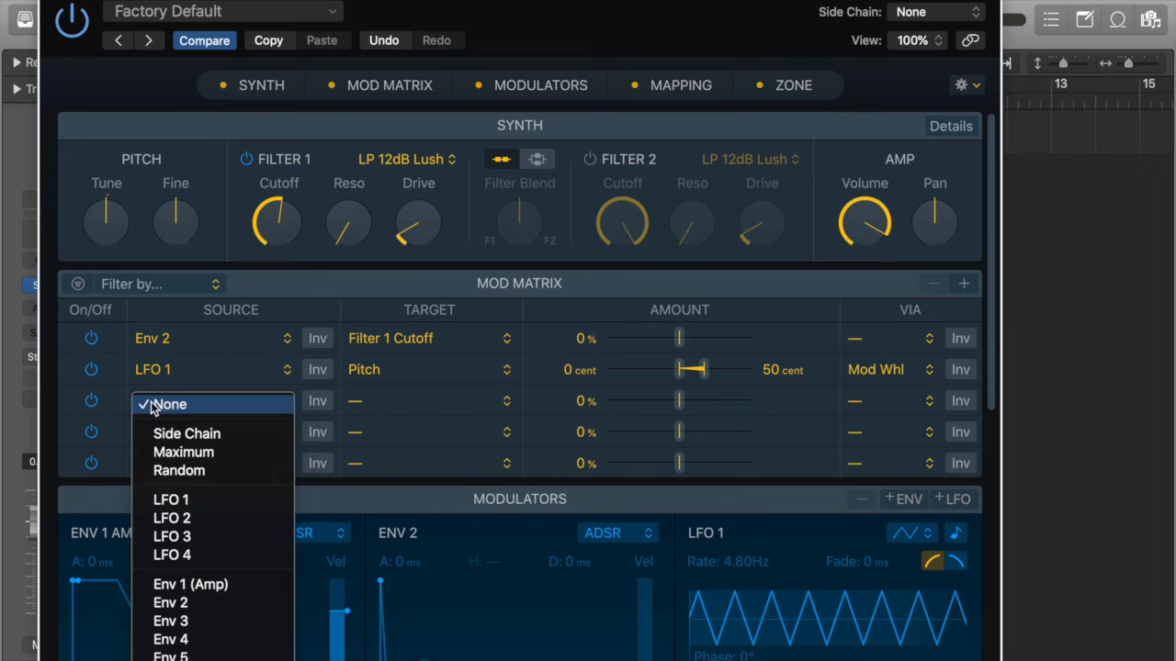
{"action": "left_click", "coordinate": [169, 500]}
{"action": "left_click", "coordinate": [374, 401]}
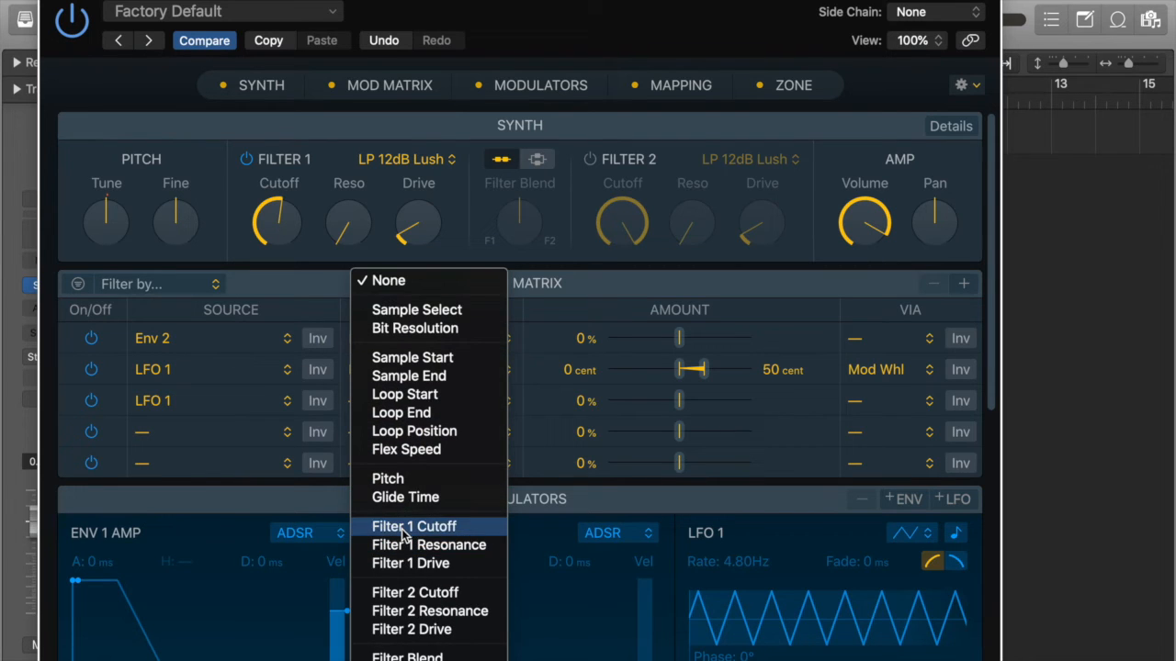
{"action": "left_click", "coordinate": [413, 526]}
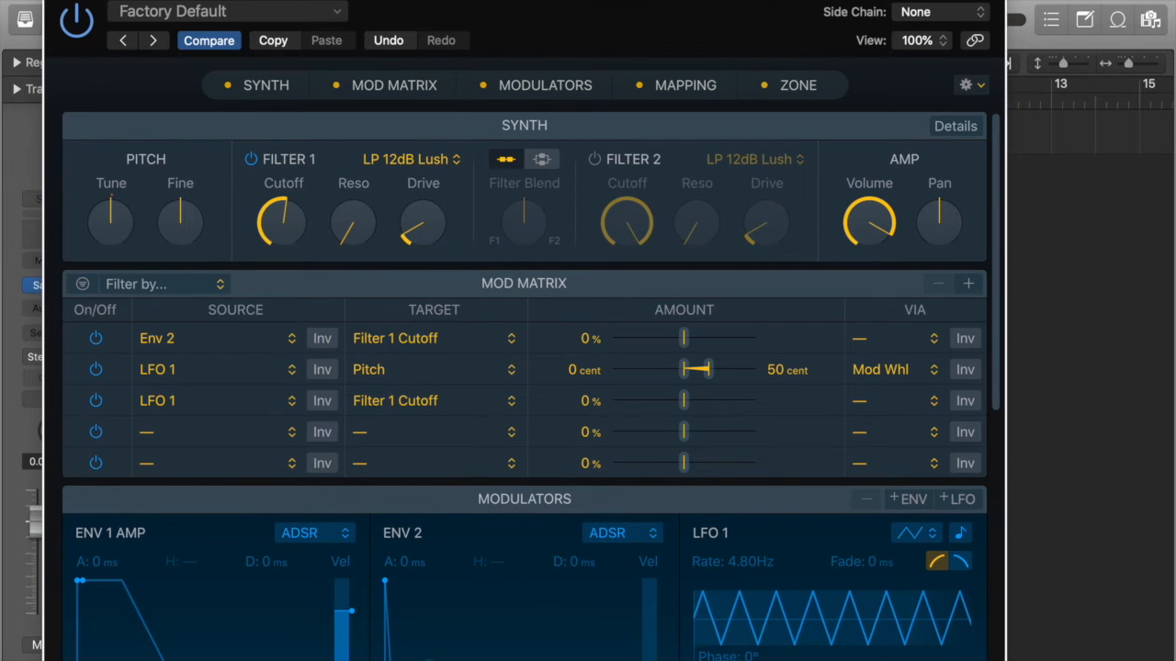
Step: Slow LFO 1 to a rate of 1.62 Hz and set its Filter 1 Cutoff modulation amount to +29.8 %
{"action": "scroll", "coordinate": [809, 592], "scroll_direction": "down", "scroll_amount": 3}
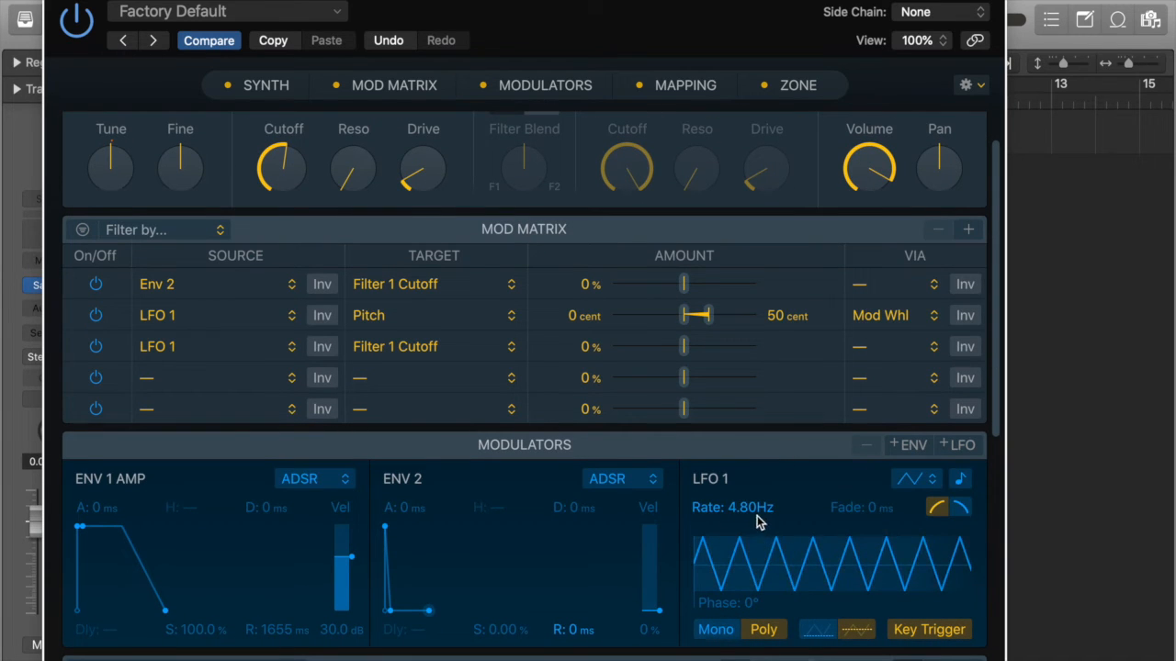
{"action": "left_click_drag", "start_coordinate": [751, 507], "coordinate": [751, 562]}
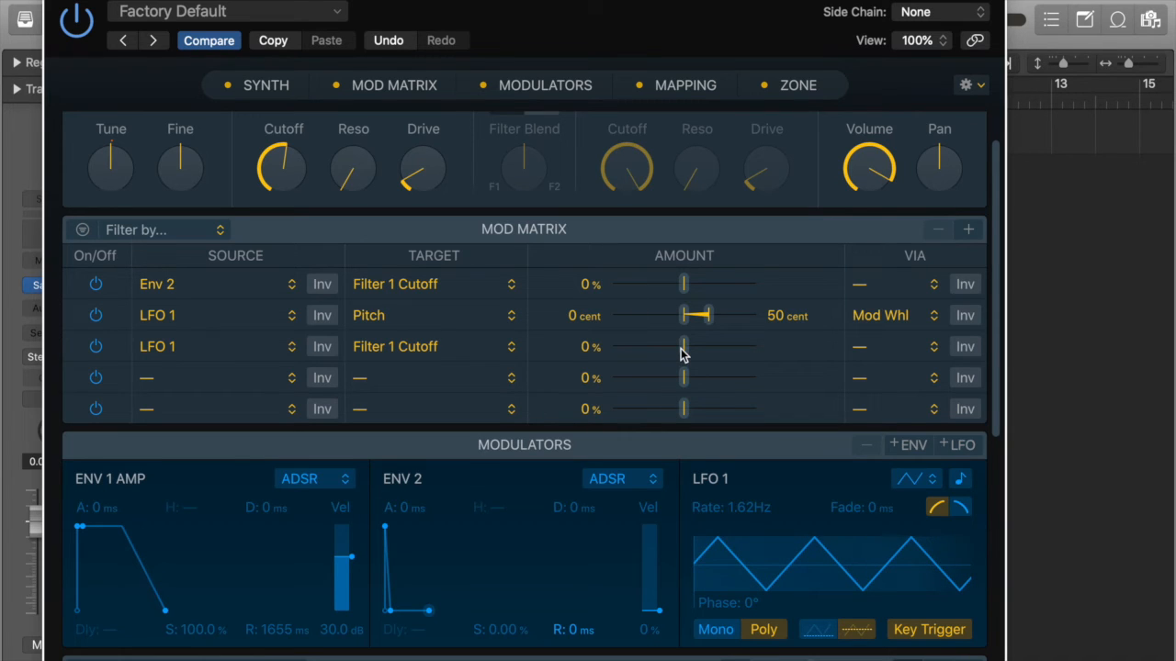
{"action": "left_click_drag", "start_coordinate": [682, 354], "coordinate": [697, 357]}
{"action": "mouse_move", "coordinate": [297, 155]}
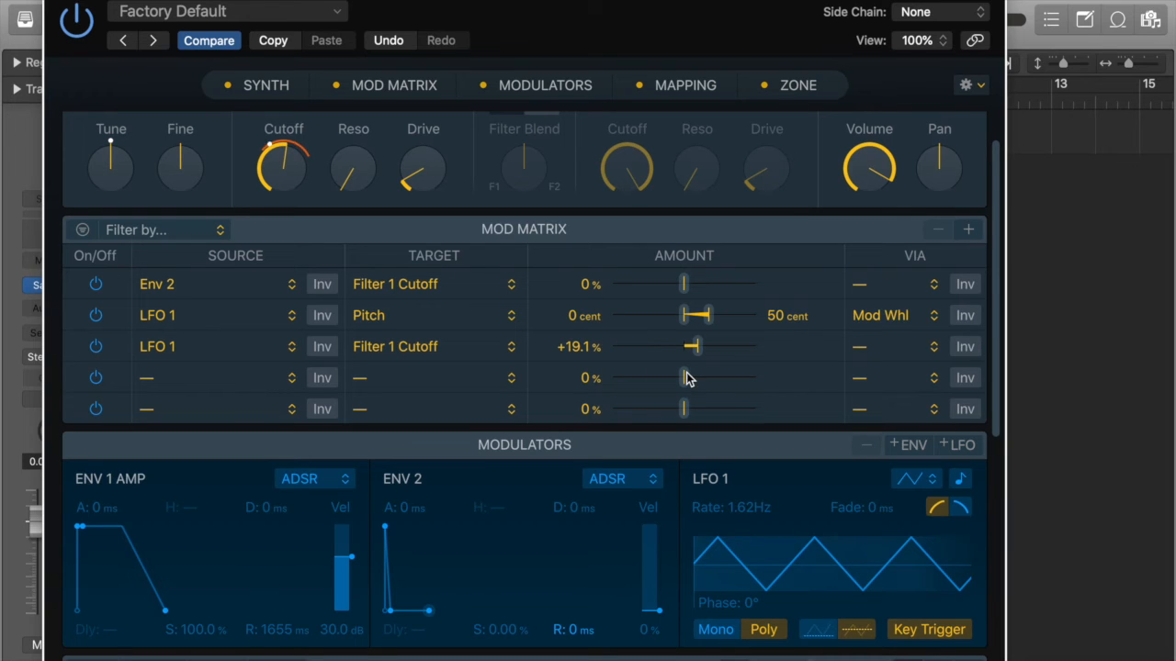
{"action": "mouse_move", "coordinate": [703, 346]}
{"action": "left_mouse_down"}
{"action": "mouse_move", "coordinate": [737, 355]}
{"action": "mouse_move", "coordinate": [640, 356]}
{"action": "mouse_move", "coordinate": [706, 354]}
{"action": "left_mouse_up"}
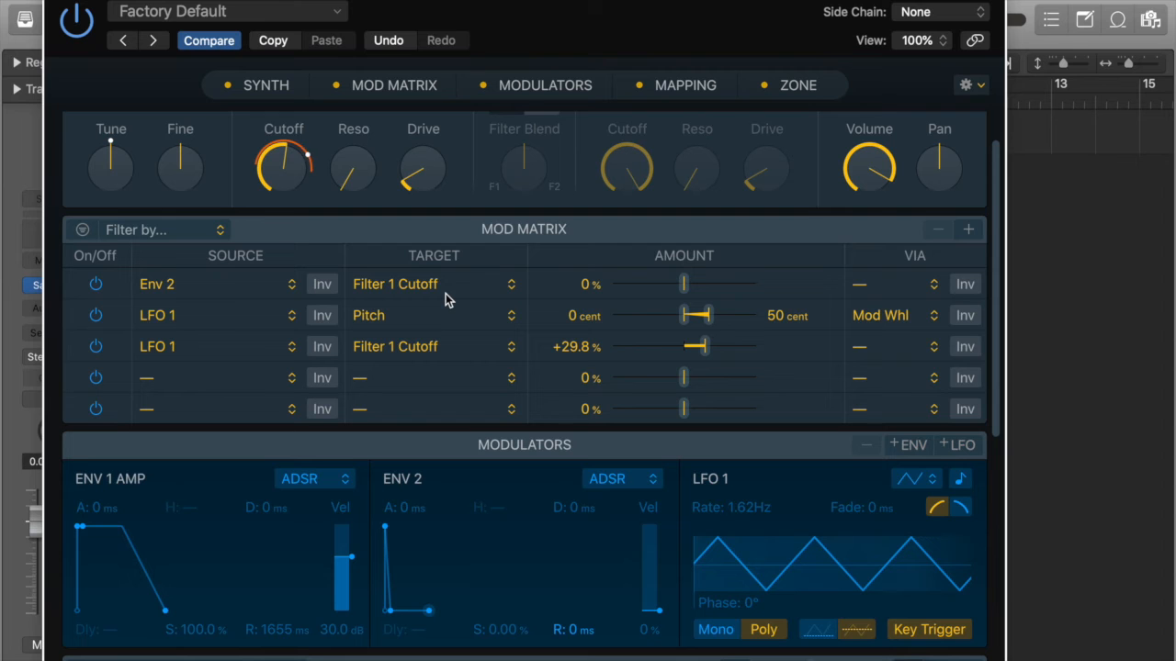
Step: Hide the Mapping, Modulators and Mod Matrix panes so that only Synth and Zone stay displayed
{"action": "scroll", "coordinate": [438, 341], "scroll_direction": "up", "scroll_amount": 2}
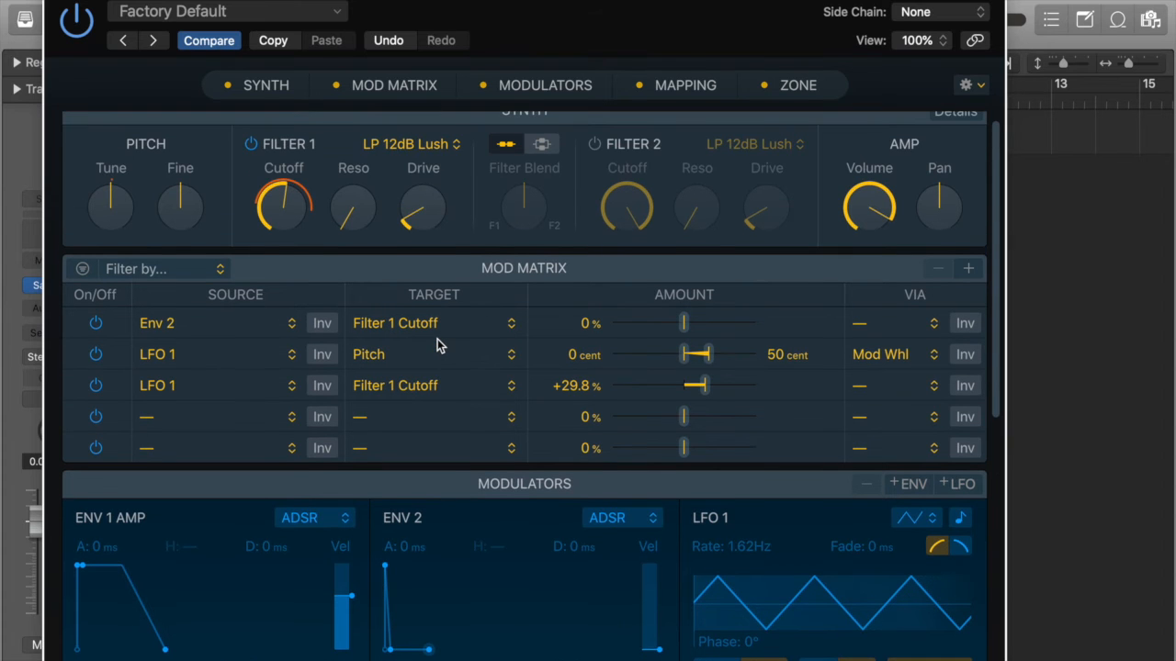
{"action": "scroll", "coordinate": [437, 342], "scroll_direction": "up", "scroll_amount": 1}
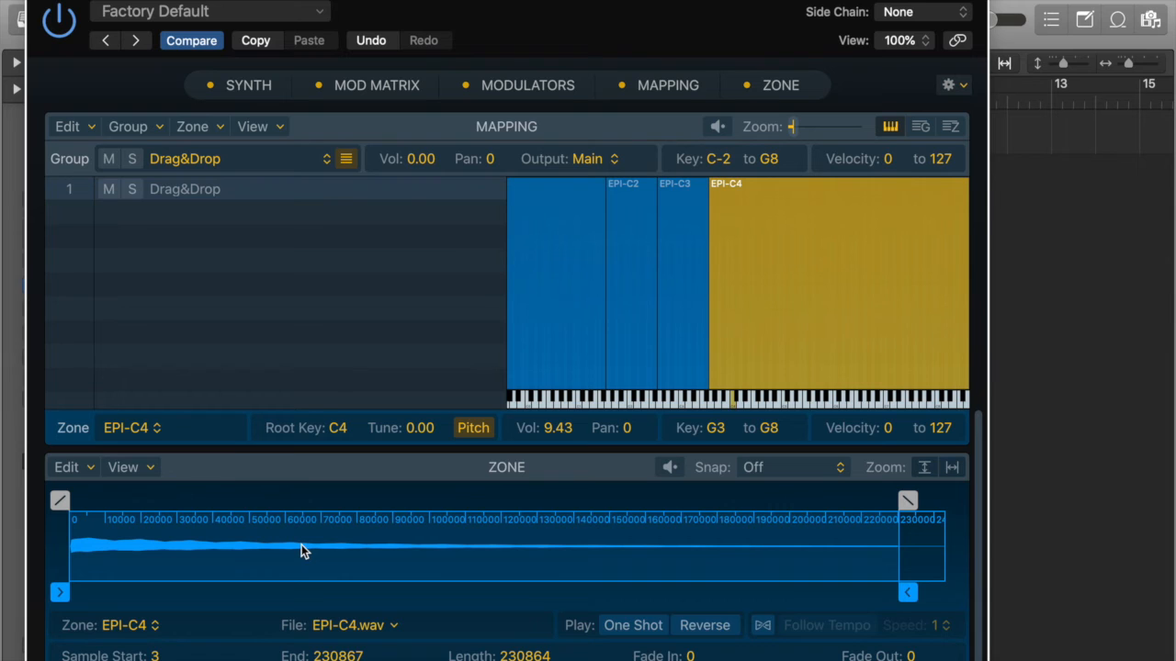
{"action": "left_click", "coordinate": [623, 85]}
{"action": "left_click", "coordinate": [468, 85]}
{"action": "left_click", "coordinate": [318, 86]}
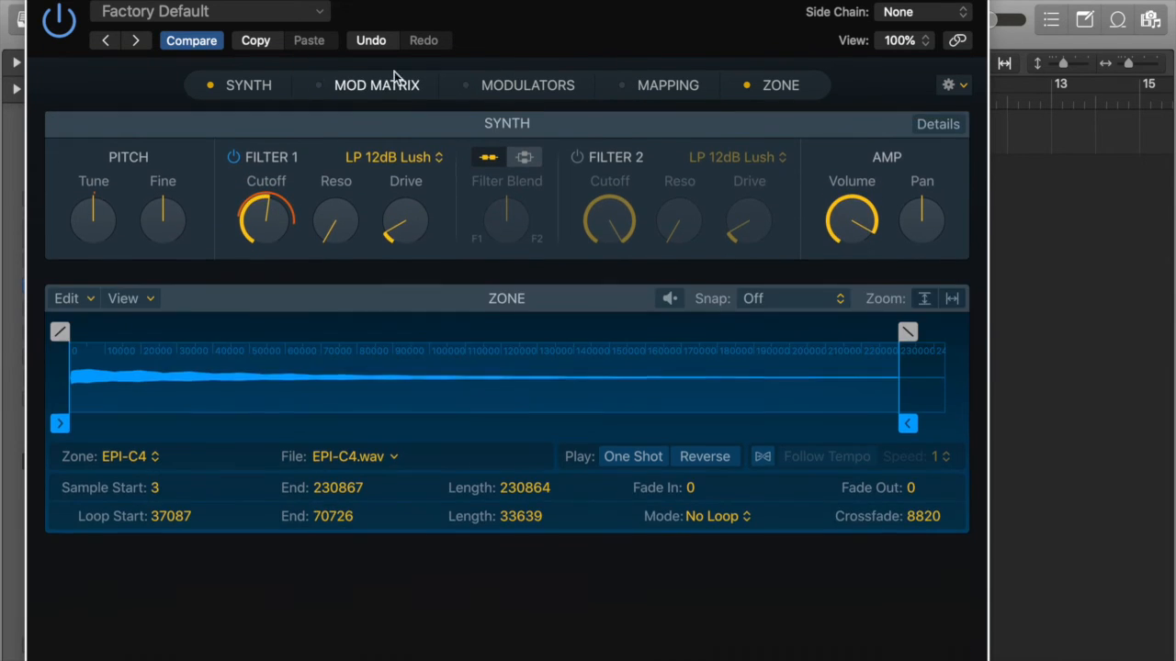
Step: Try the One Shot and Reverse playback options in the Zone pane, switching each off again
{"action": "left_click", "coordinate": [635, 444]}
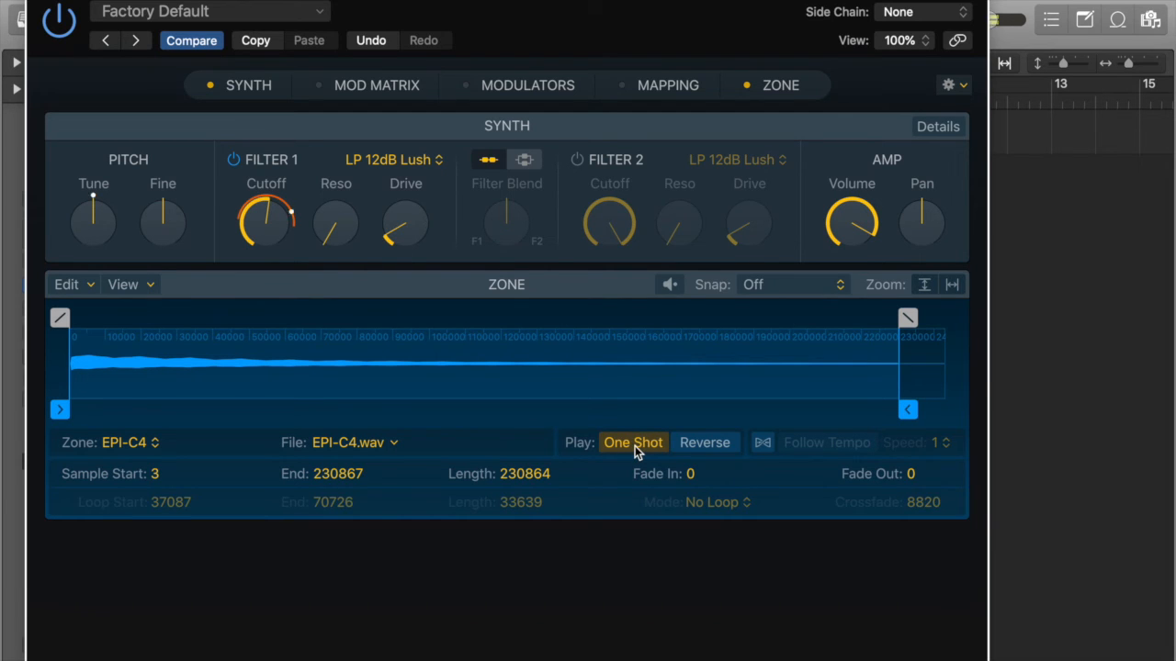
{"action": "left_click", "coordinate": [636, 440]}
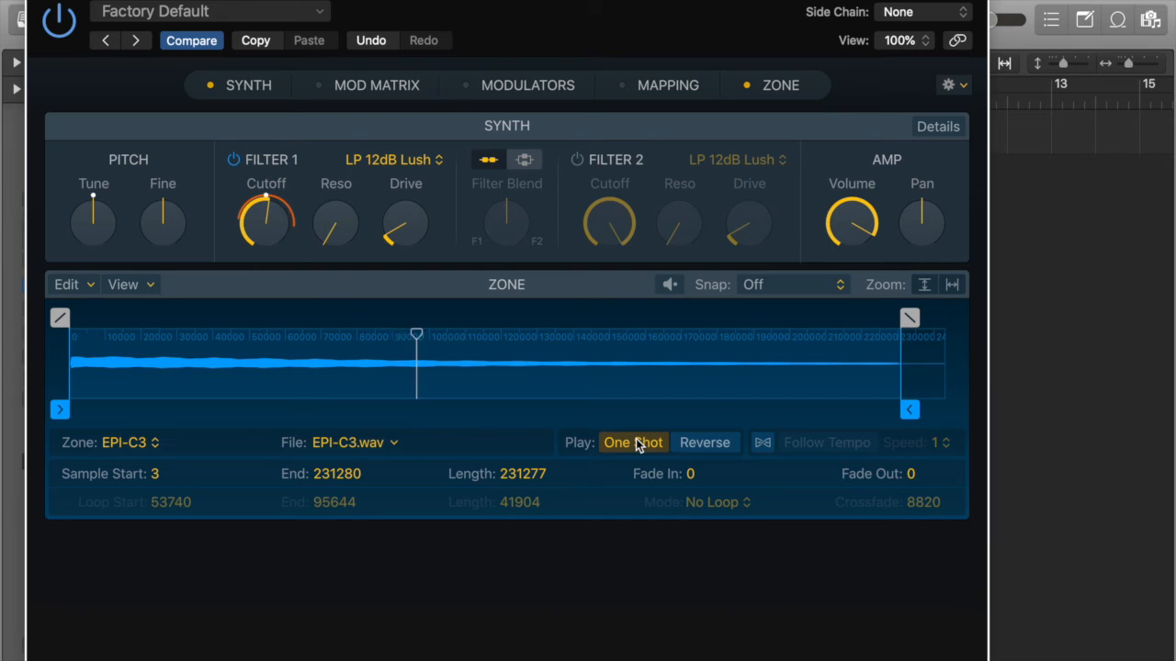
{"action": "left_click", "coordinate": [638, 445]}
{"action": "left_click", "coordinate": [705, 444]}
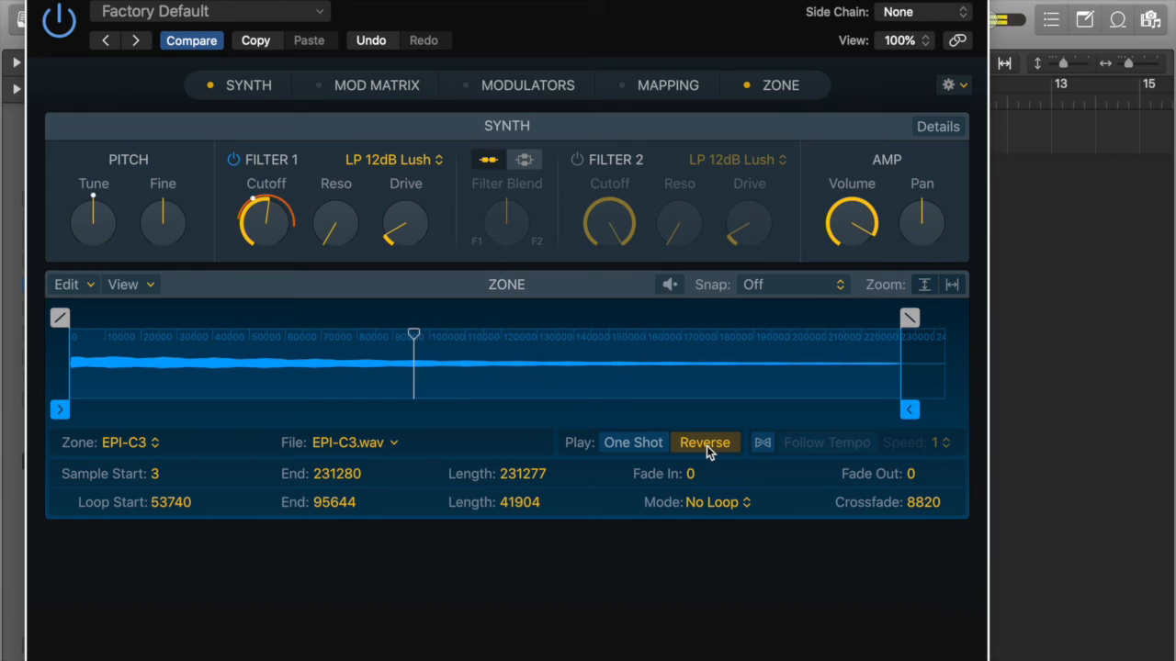
{"action": "left_click", "coordinate": [704, 443]}
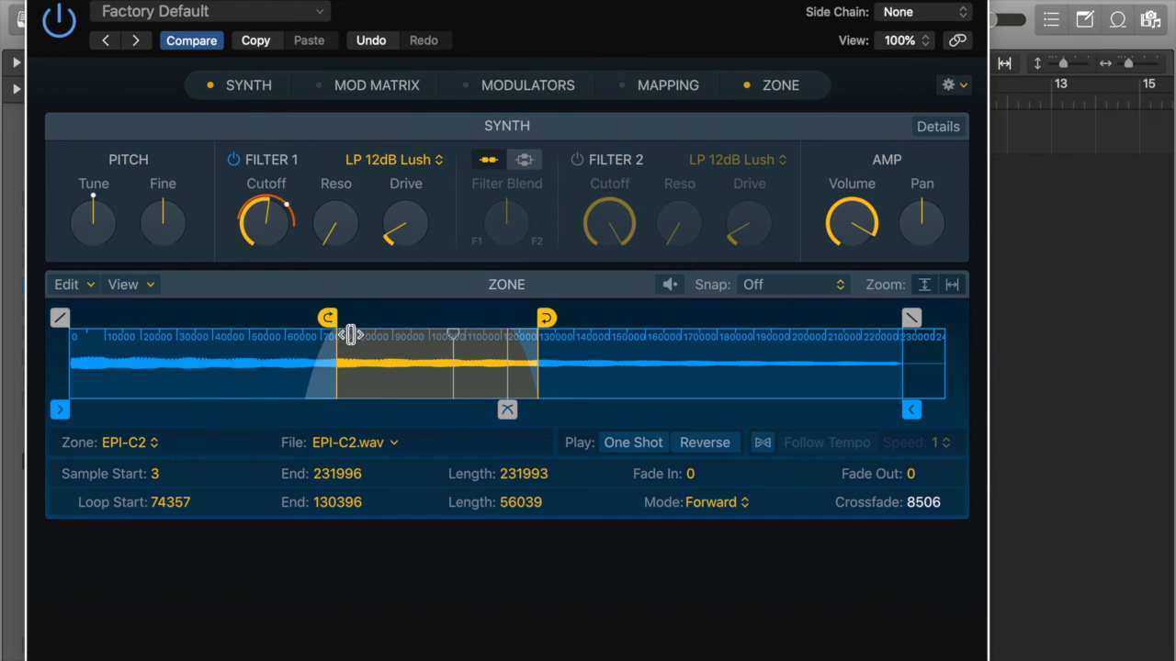
Step: Move the loop start of the EPI-C2 zone's Forward loop earlier, to about 46118
{"action": "left_click_drag", "start_coordinate": [328, 319], "coordinate": [225, 320]}
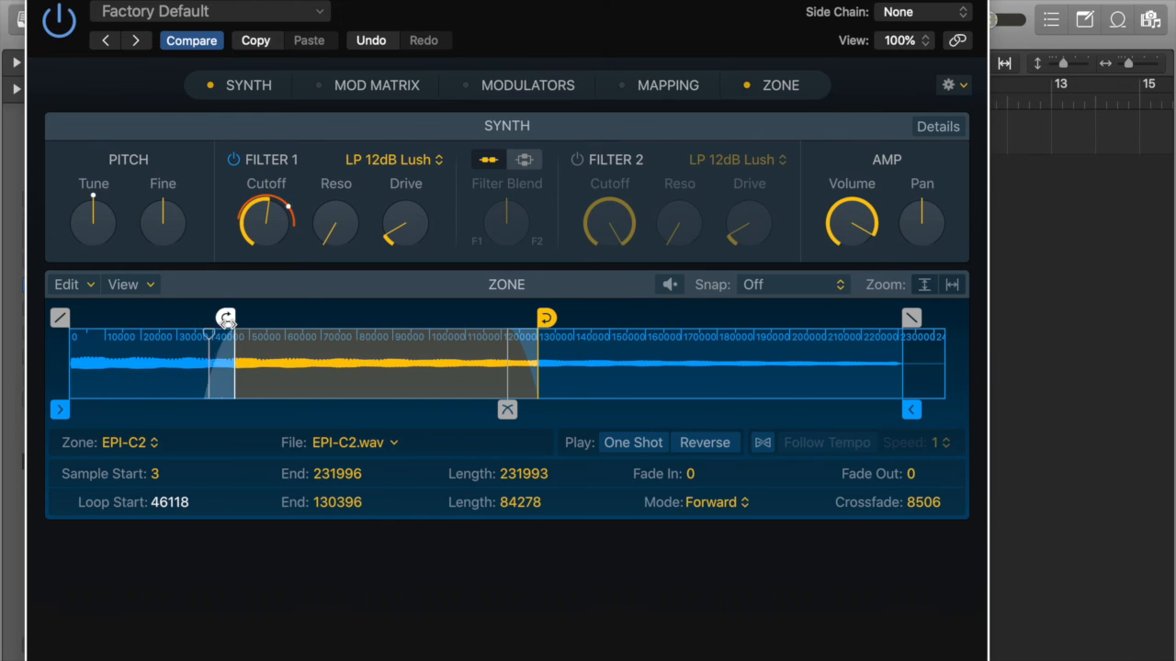